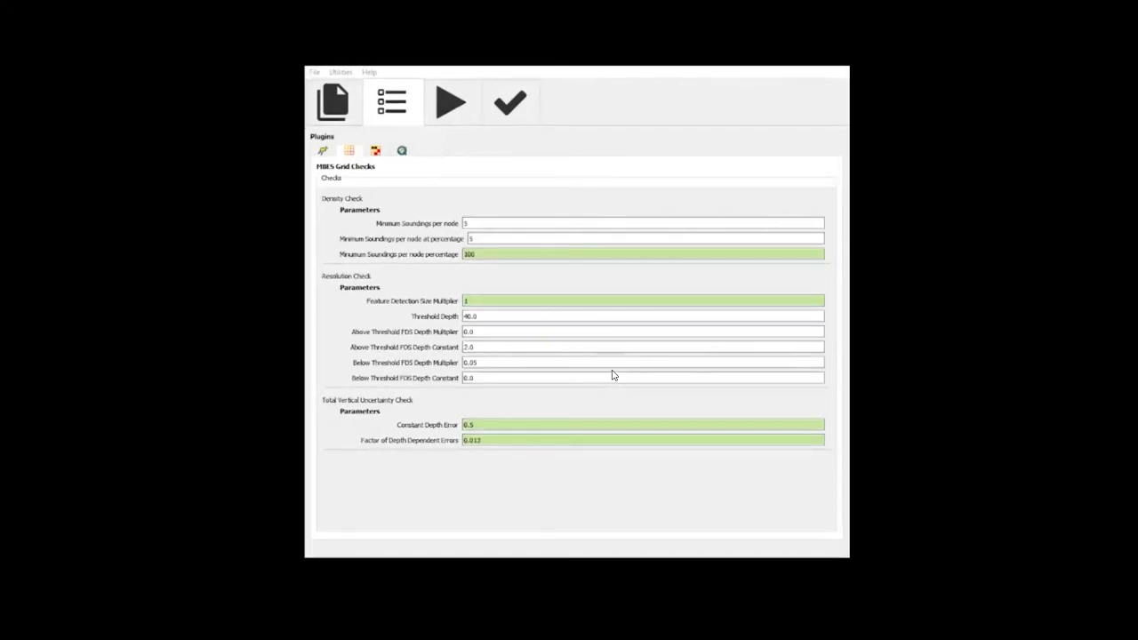
Set the Laplacian Operator threshold of the QC Tools Flier Finder Check to 4.
click(375, 153)
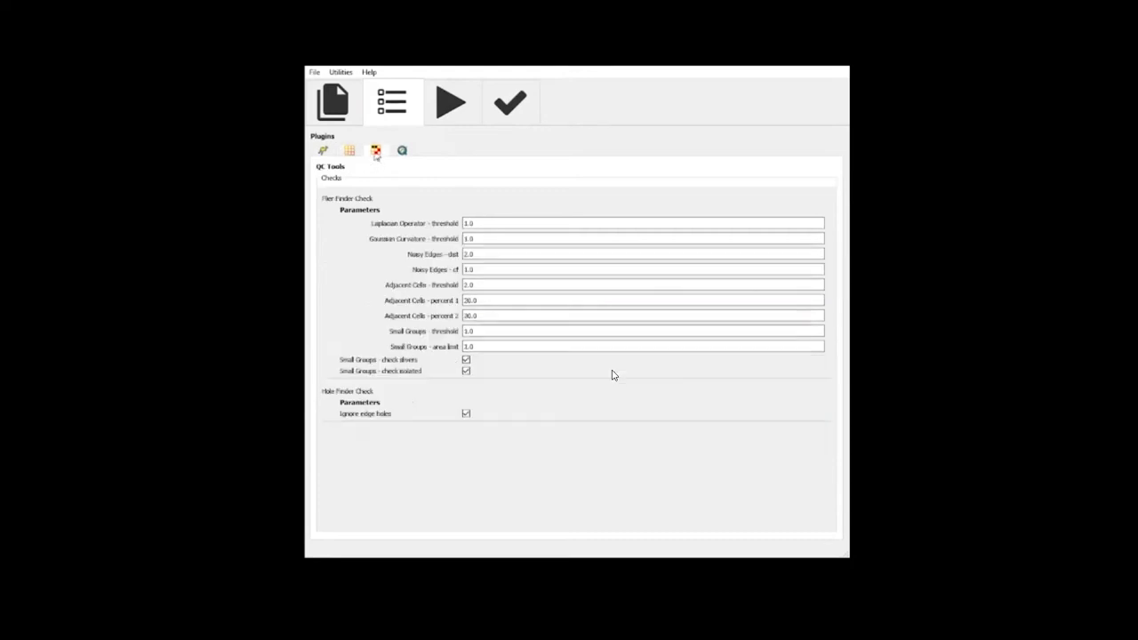
drag(491, 223, 433, 218)
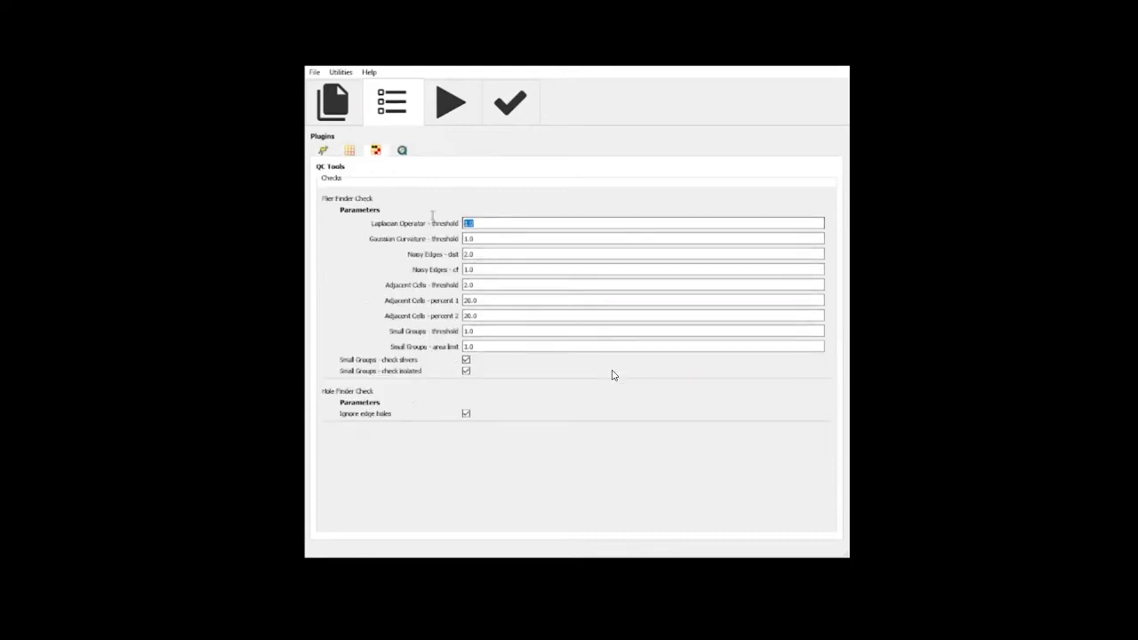
text(4)
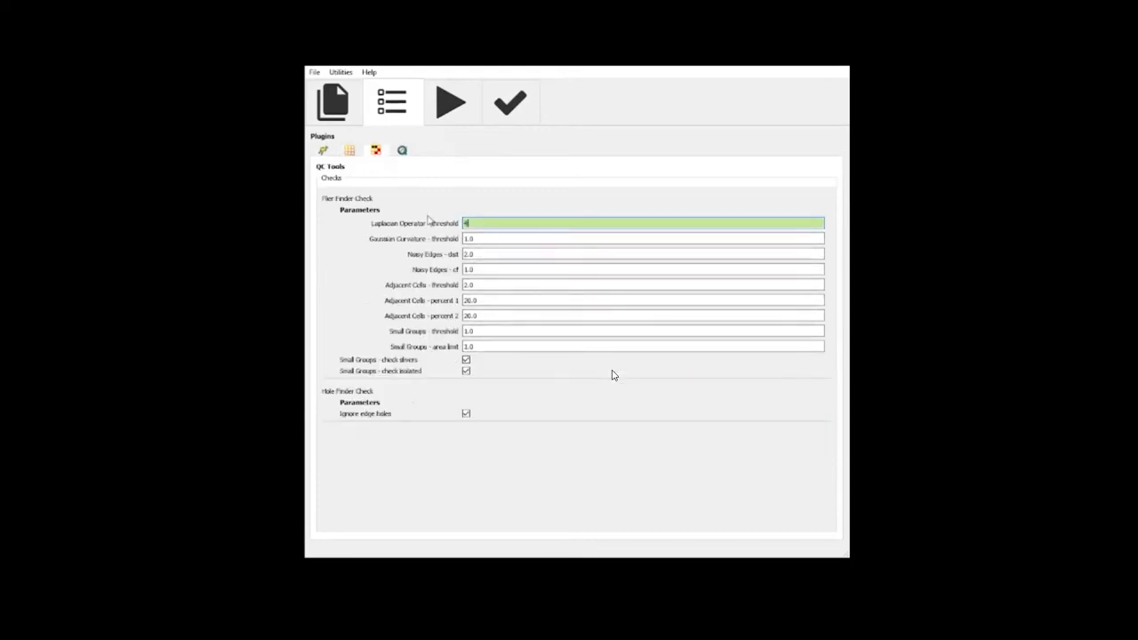
Enable exporting detailed spatial outputs to file for the check run.
click(451, 114)
click(449, 114)
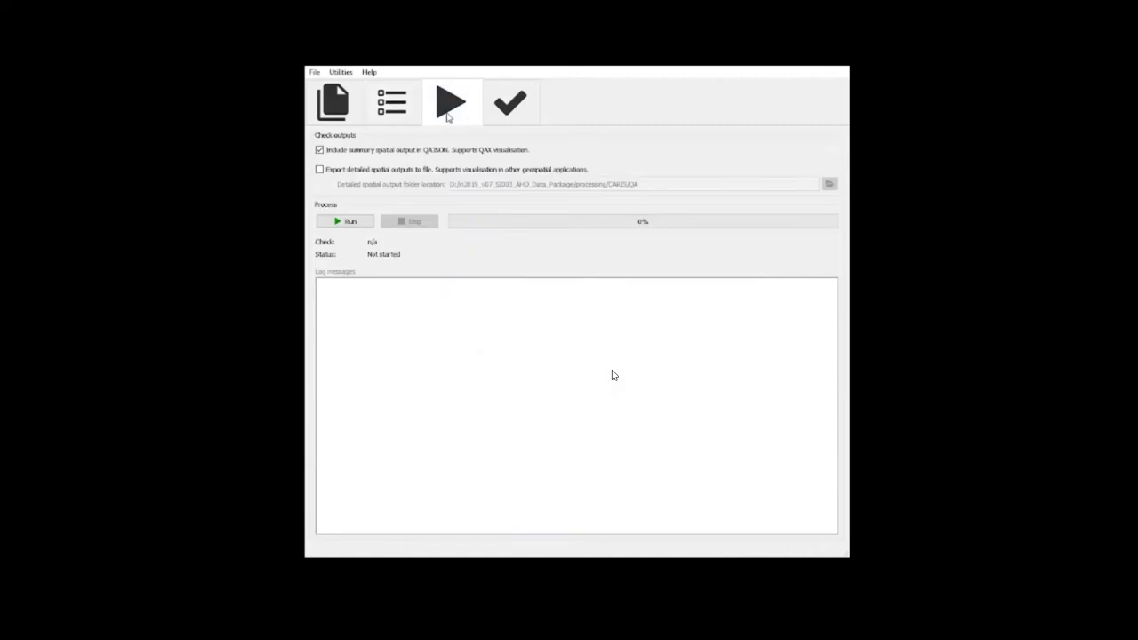
click(321, 172)
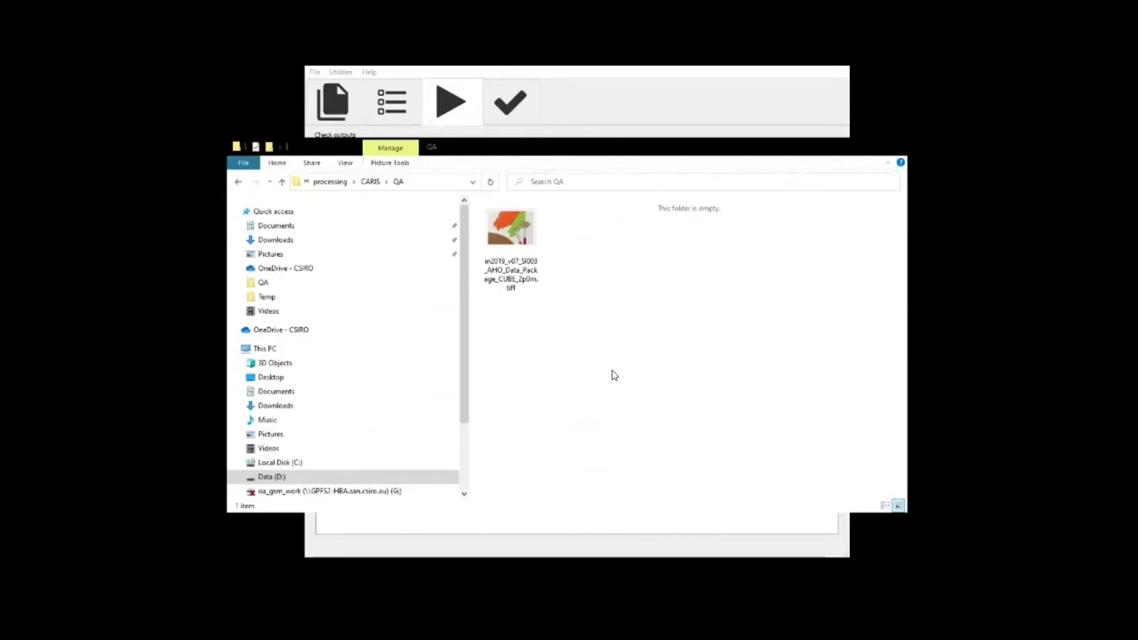
Switch to File Explorer and duplicate in2019_v07_SI003_AHO_Data_Package_CUBE_2p0m.tiff within the QA folder.
click(511, 233)
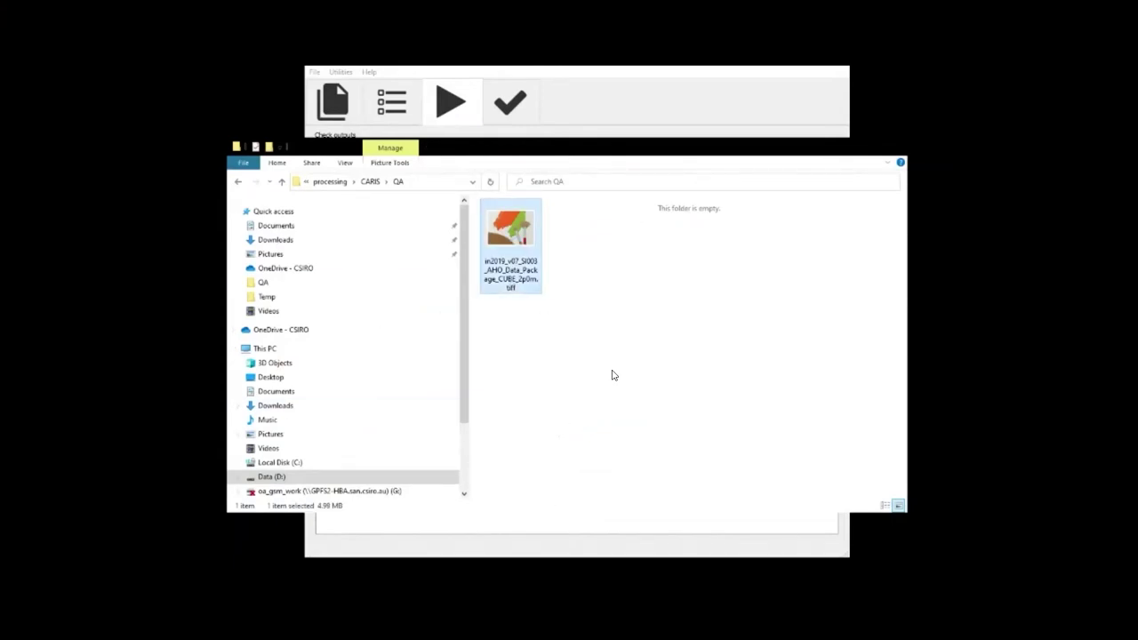
key(ctrl+v)
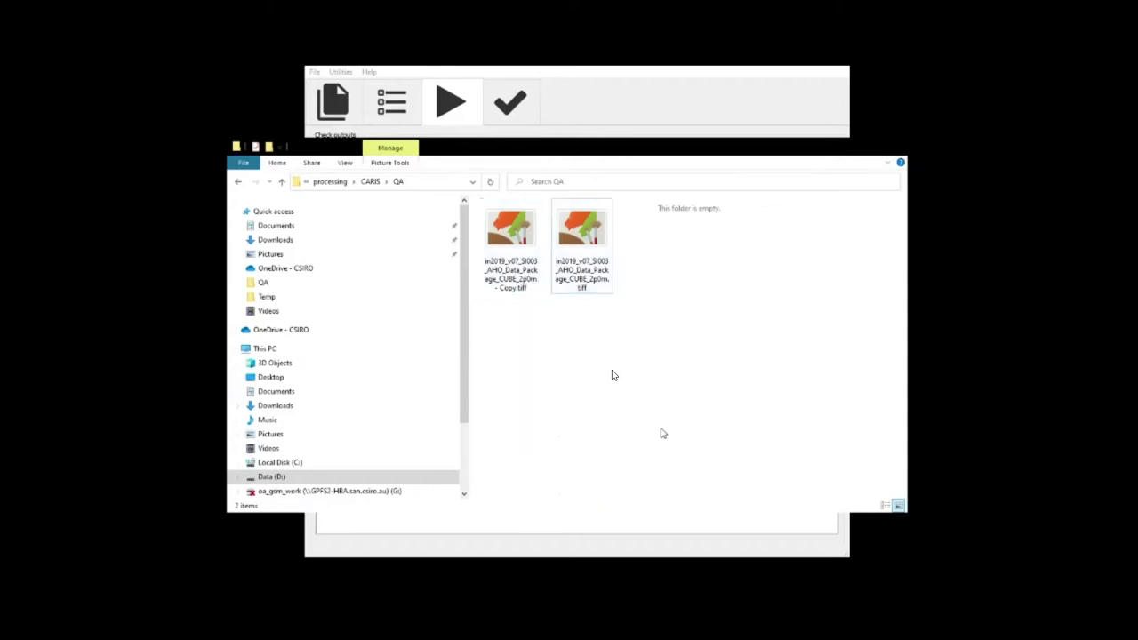
key(alt+F4)
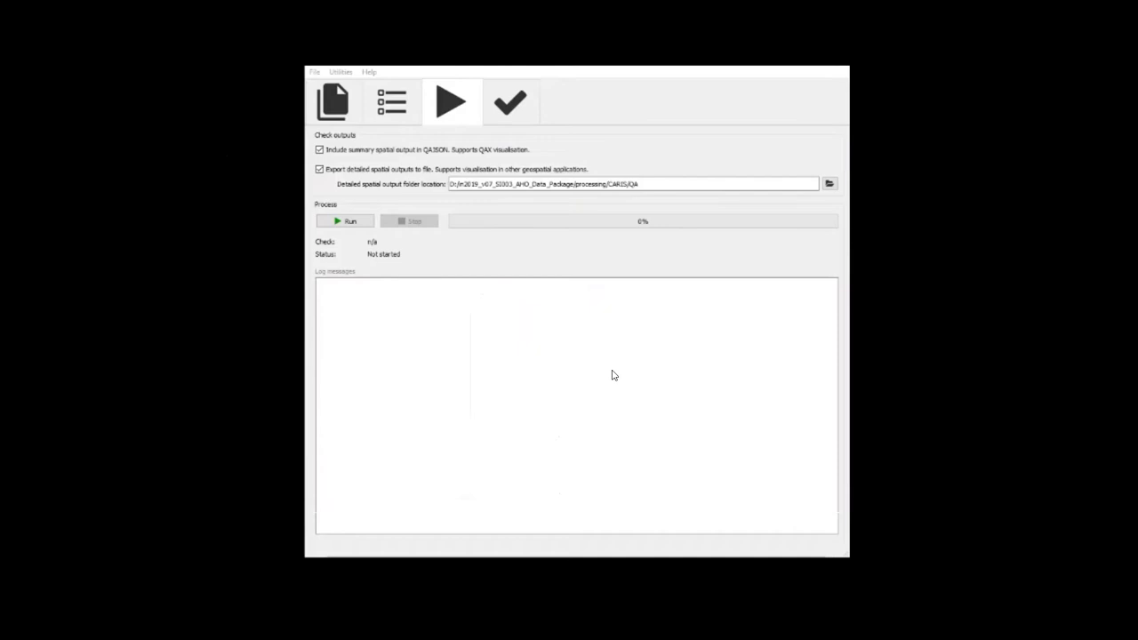
Add the copied CUBE_2p0m TIFF from the QA folder as the survey DTM and run the checks on it.
click(329, 109)
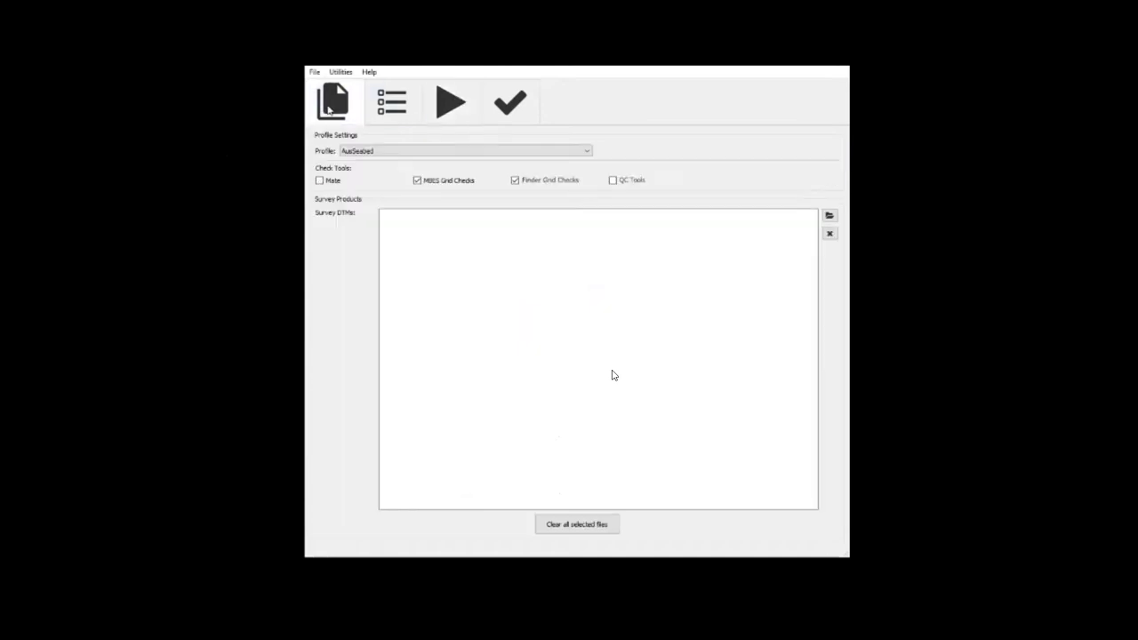
click(830, 217)
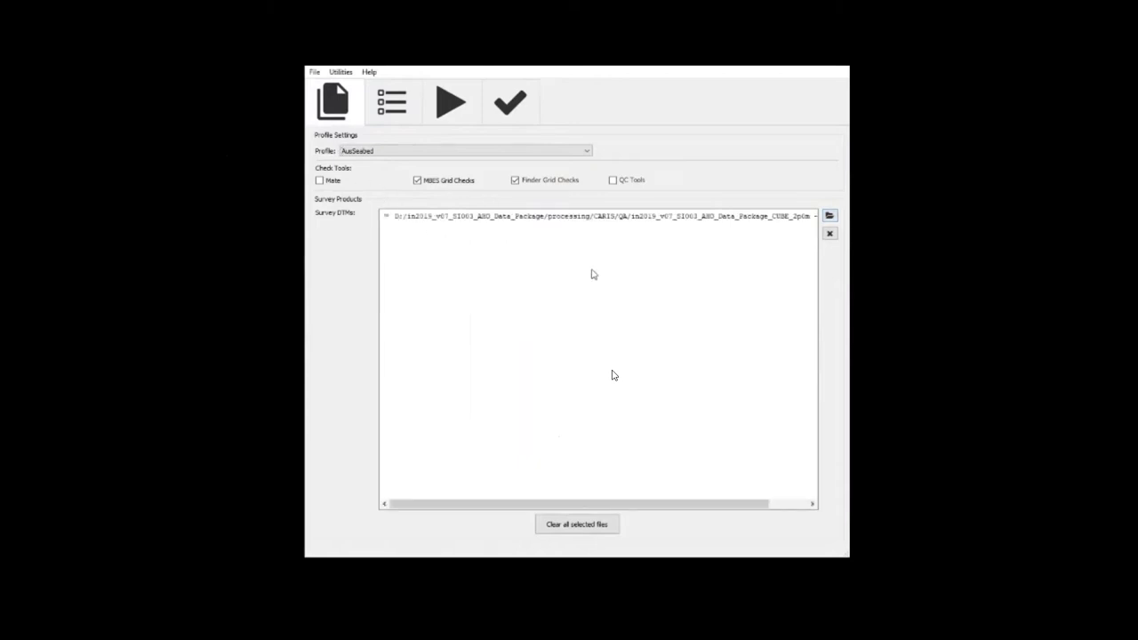
click(441, 94)
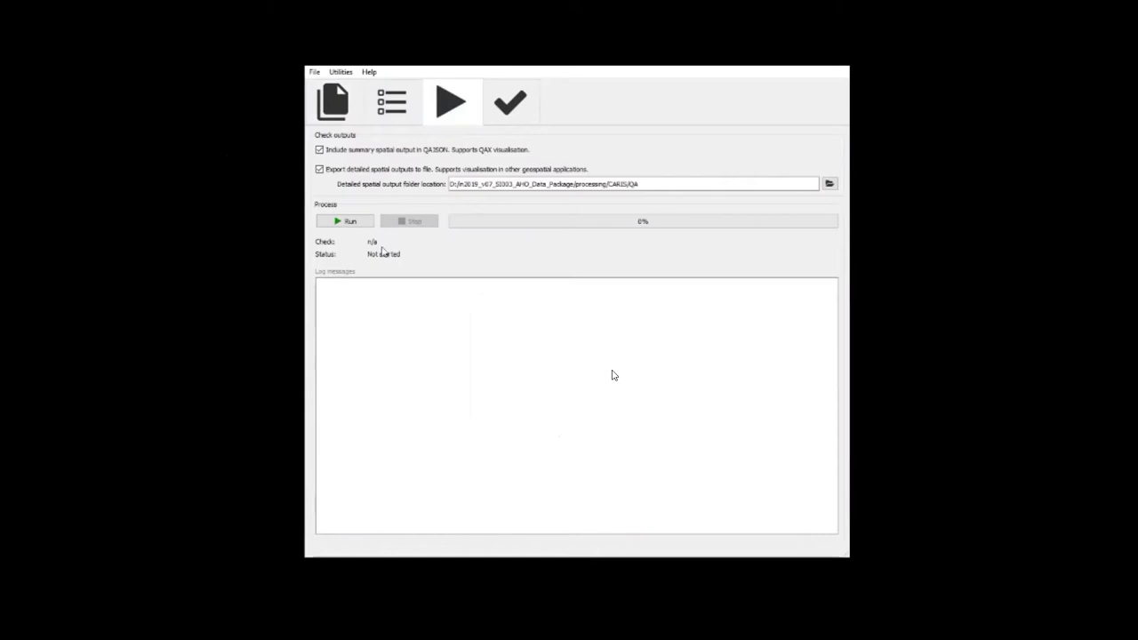
click(349, 222)
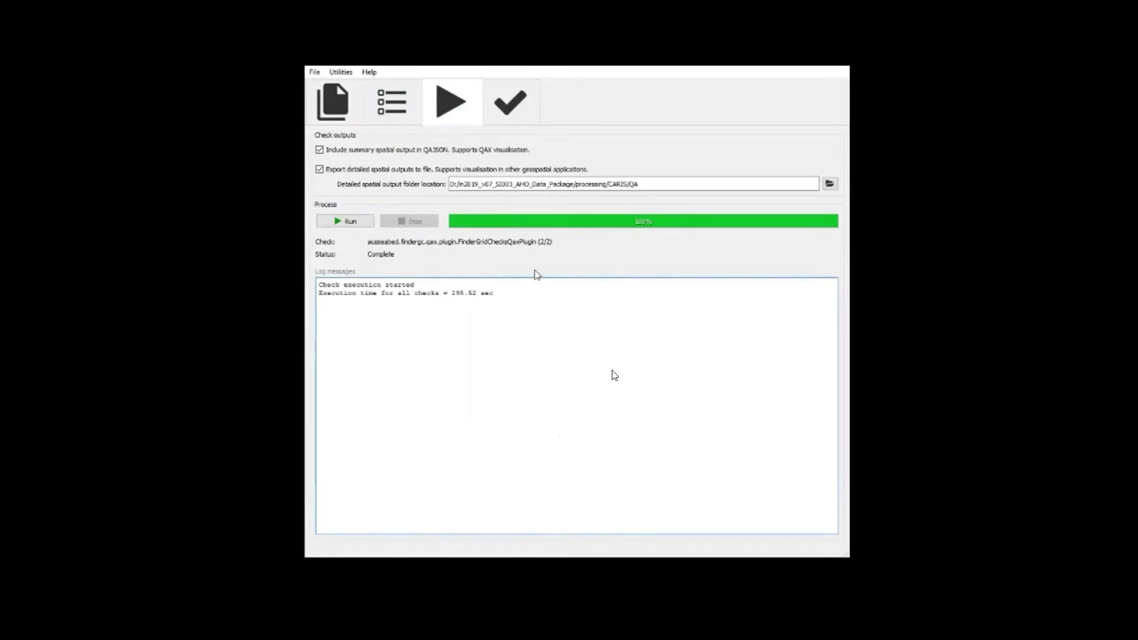
Review the summary details of the Hole Finder, Flier Finder, Density, Resolution and Total Vertical Uncertainty checks.
click(511, 106)
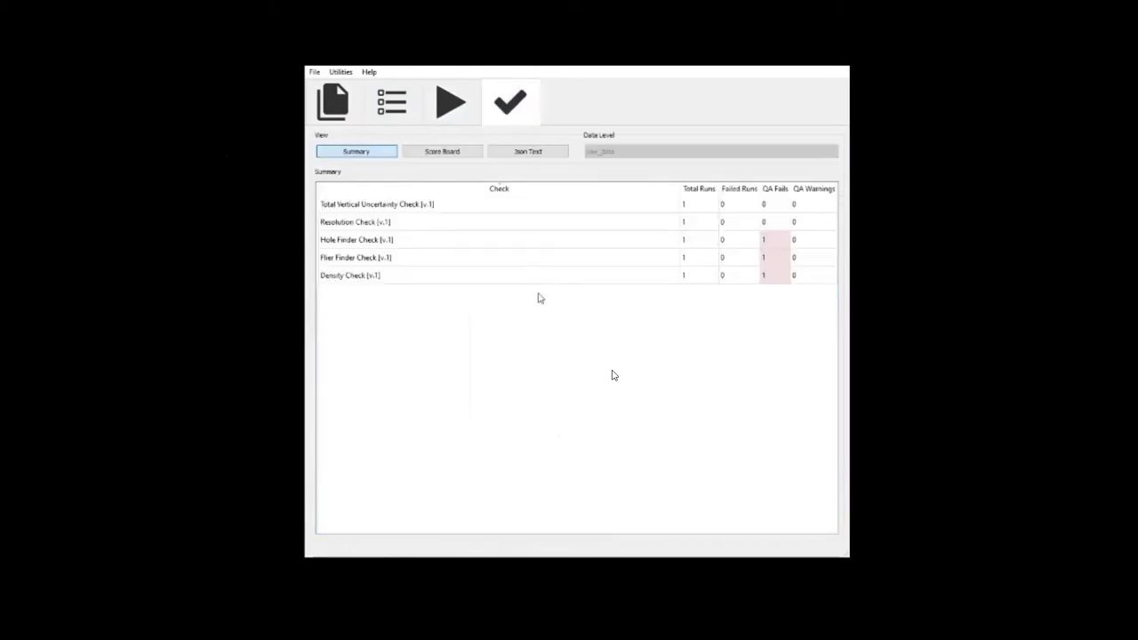
click(407, 241)
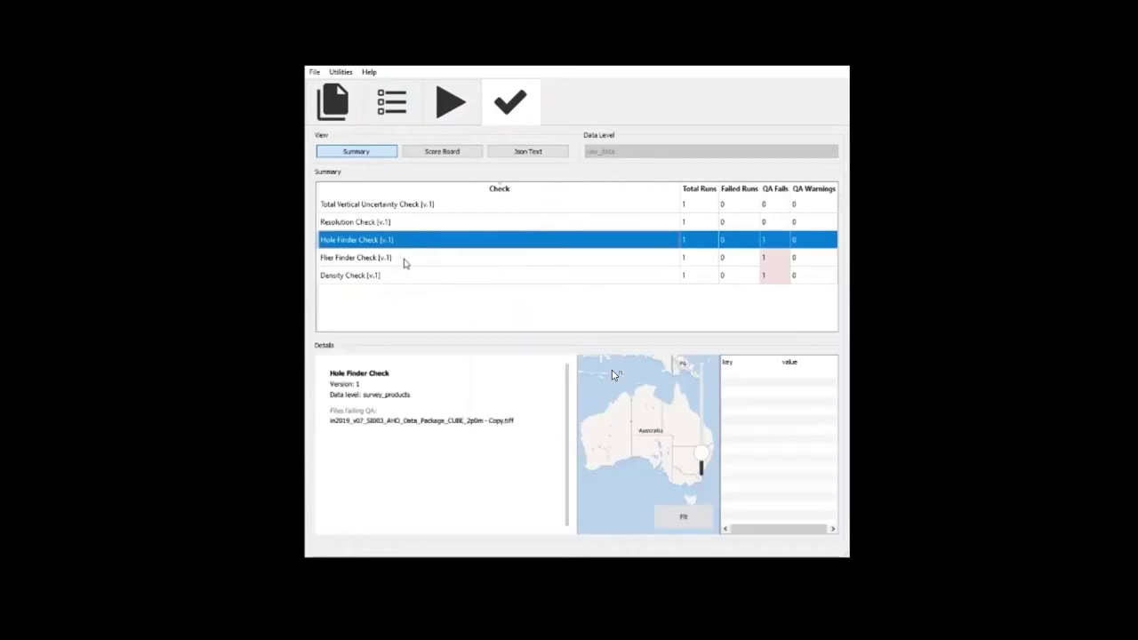
click(400, 258)
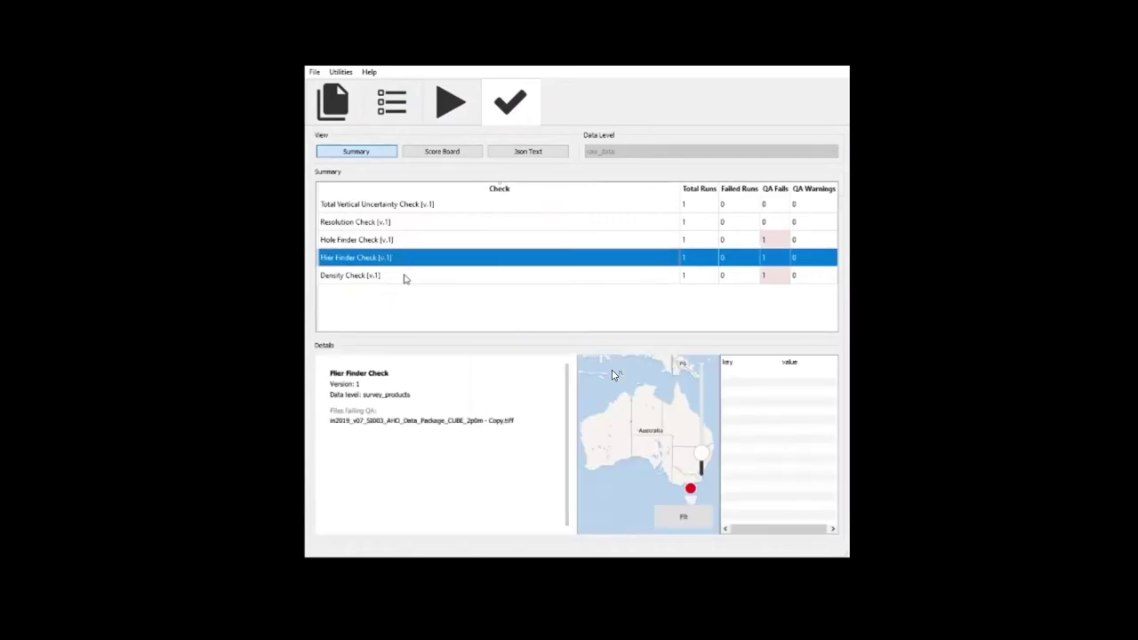
click(378, 277)
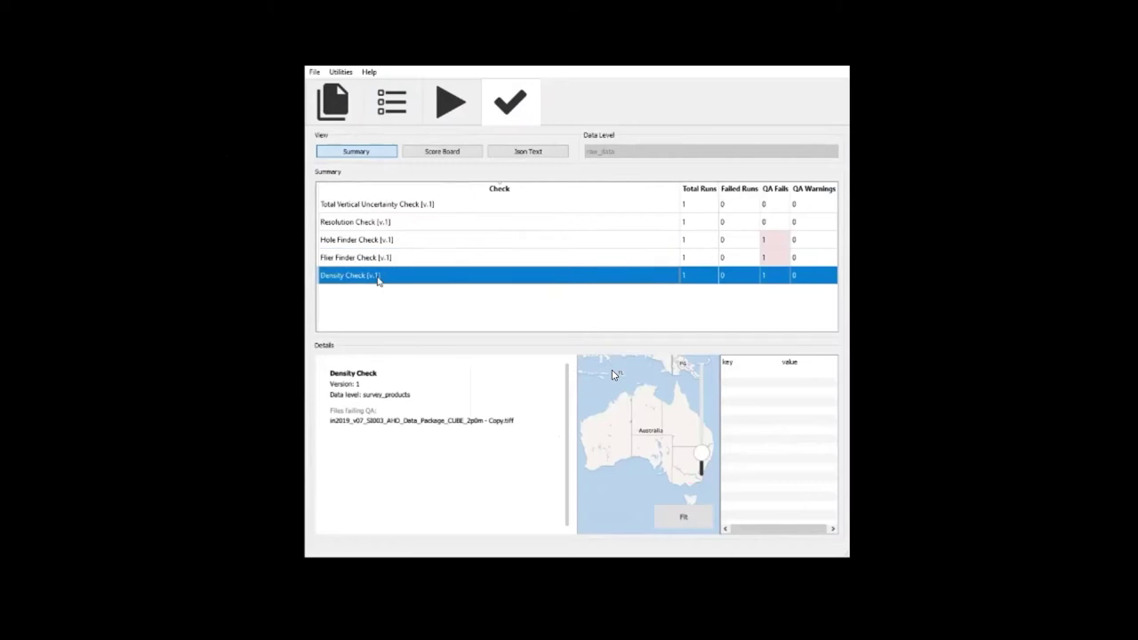
click(384, 223)
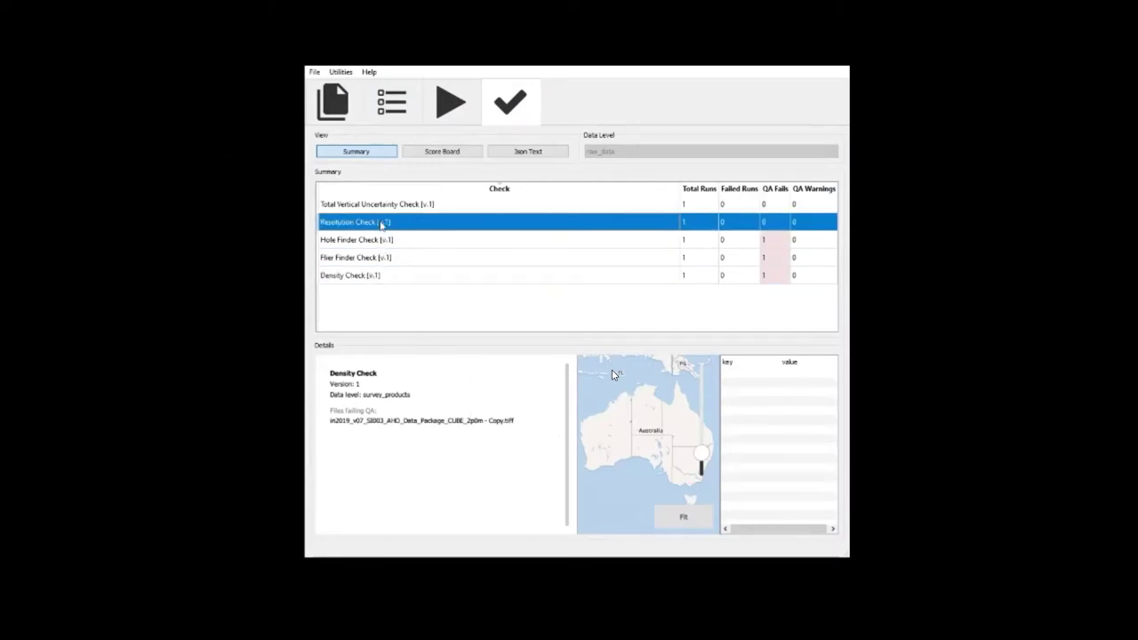
click(407, 208)
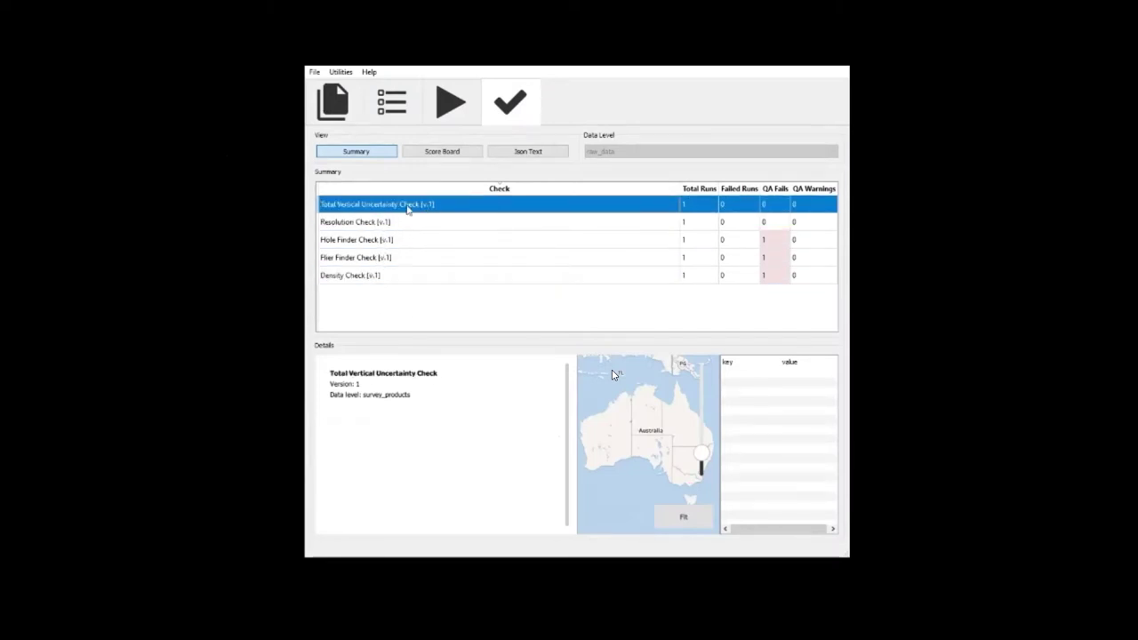
click(383, 282)
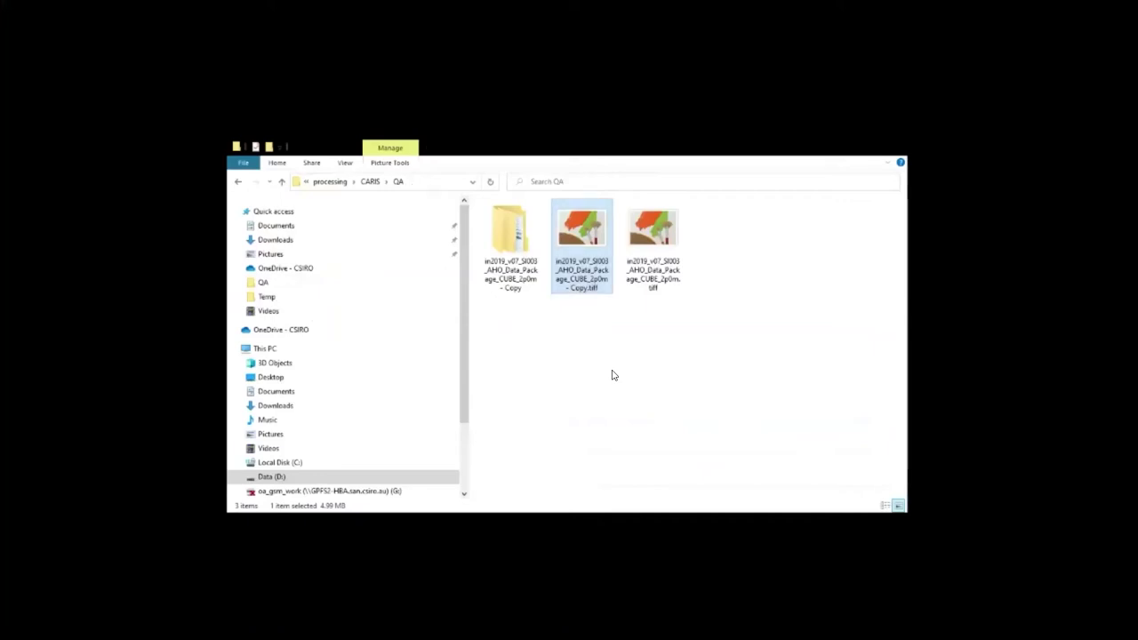
From the exported output folder's Density Check results, load the three density_failed TIF files into CARIS.
double_click(514, 247)
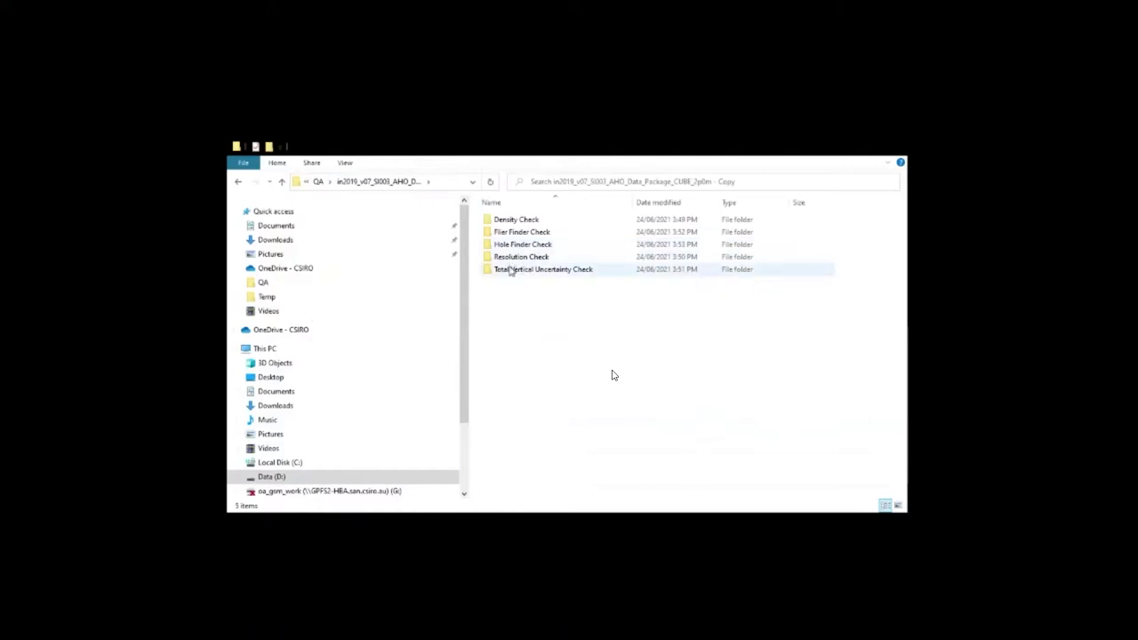
click(510, 274)
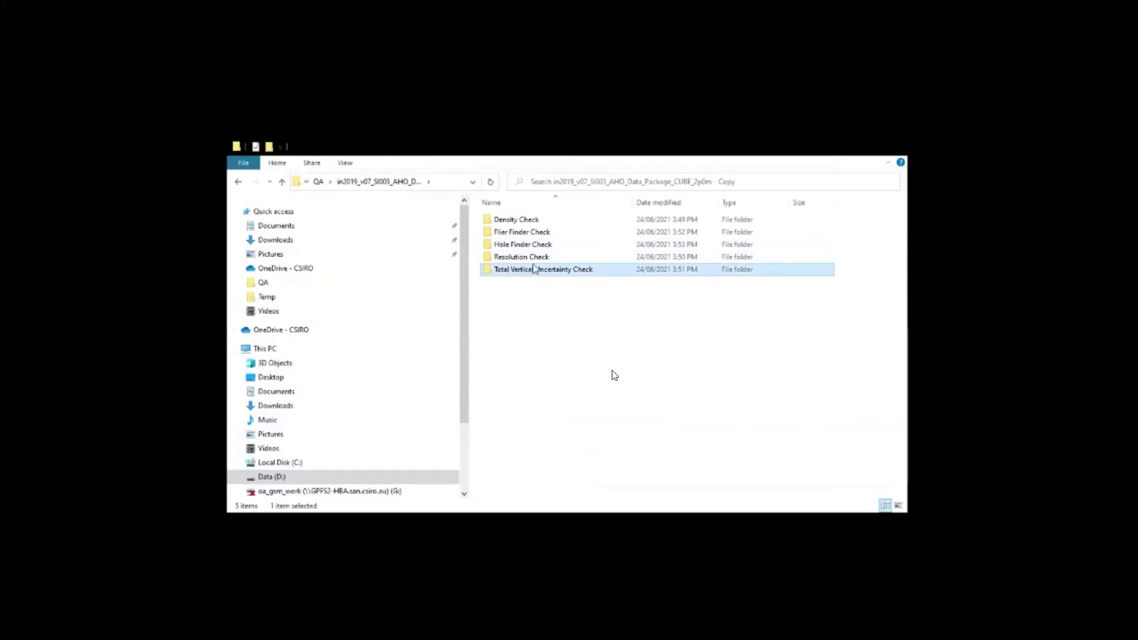
click(531, 257)
click(514, 223)
drag(514, 223, 517, 245)
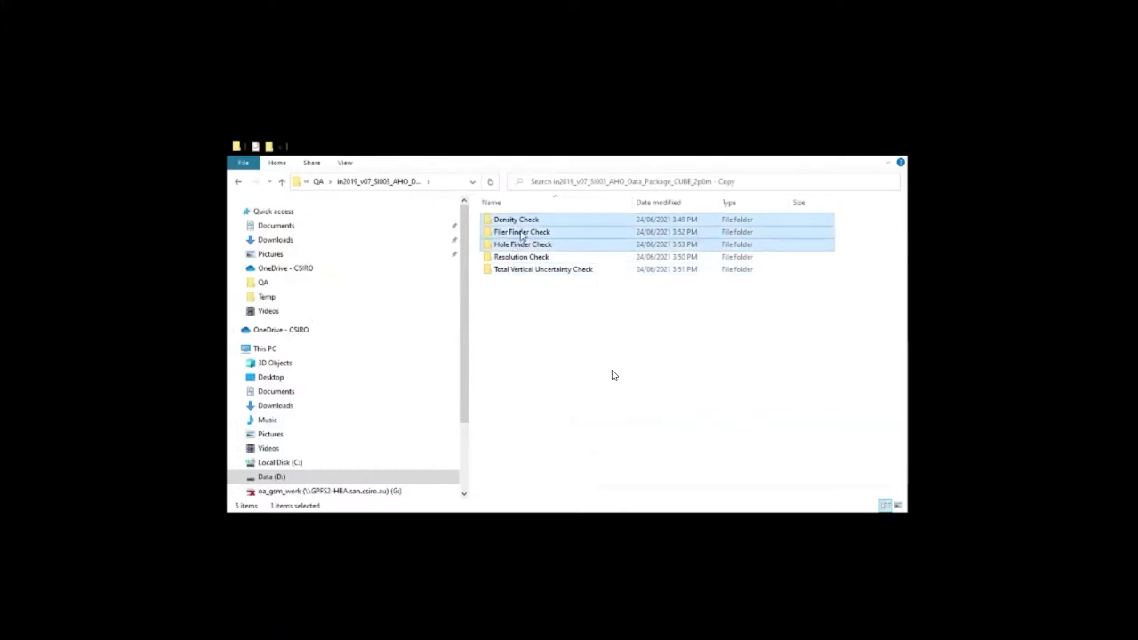
double_click(524, 223)
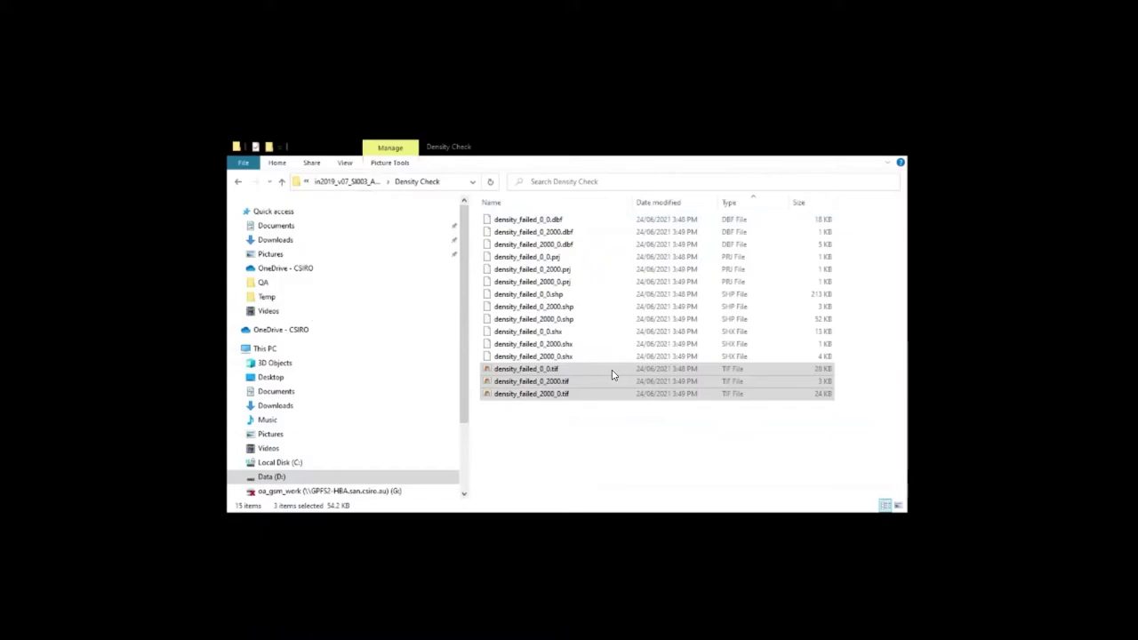
key(Return)
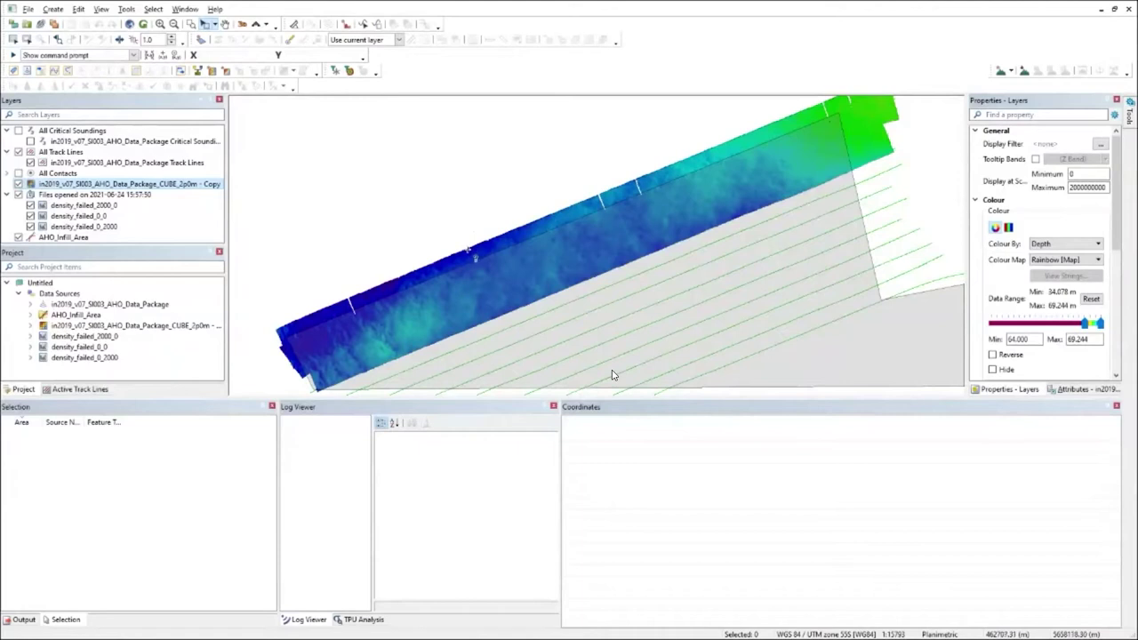
Examine the density-failed cells along the upper edge of the bathymetry grid at several zoom levels.
scroll(479, 253, up, 4)
scroll(409, 268, up, 5)
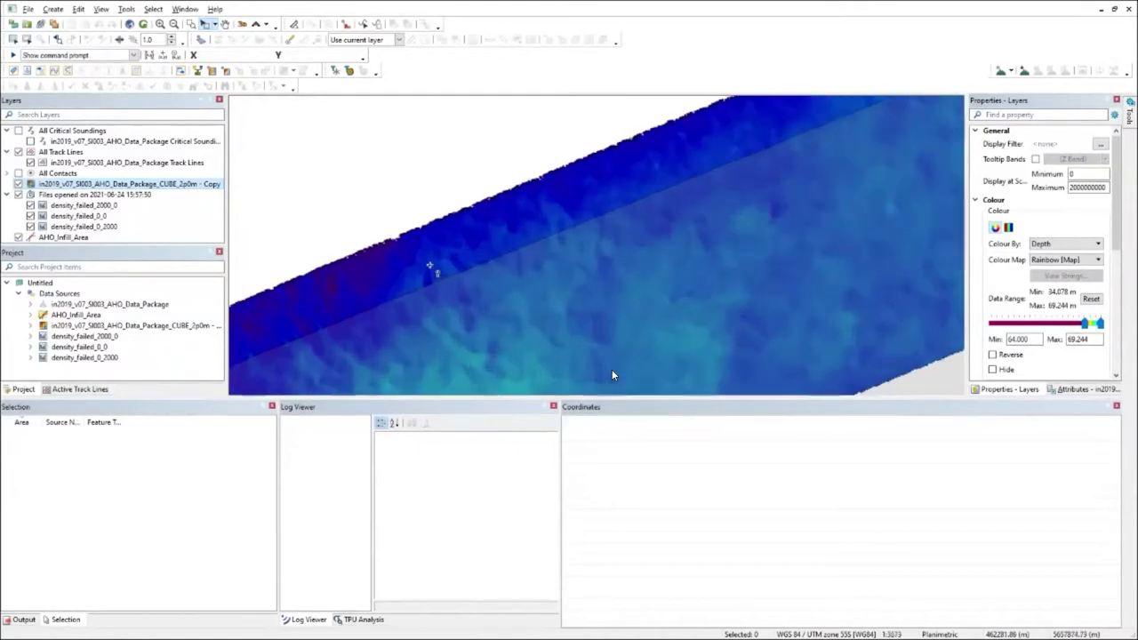
scroll(424, 225, up, 5)
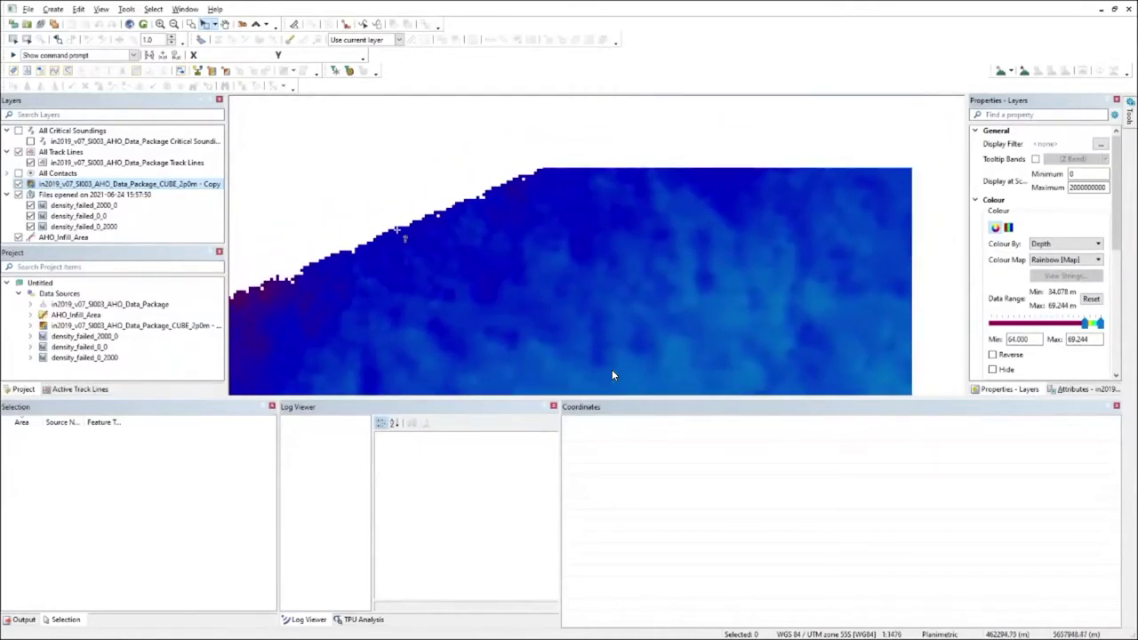
scroll(424, 225, up, 3)
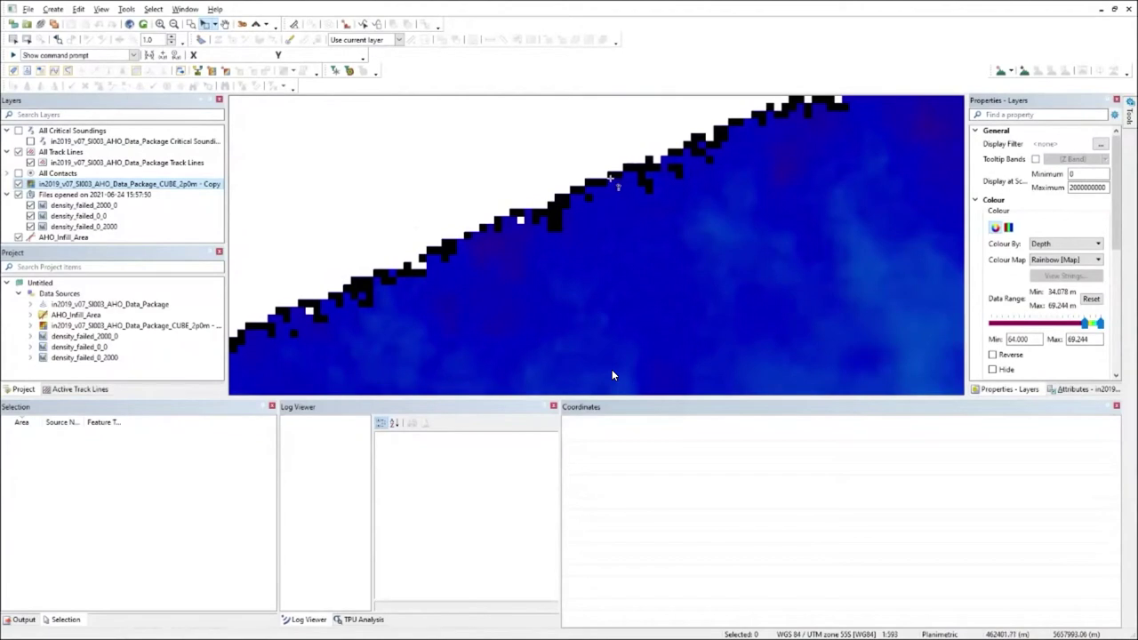
scroll(612, 375, down, 3)
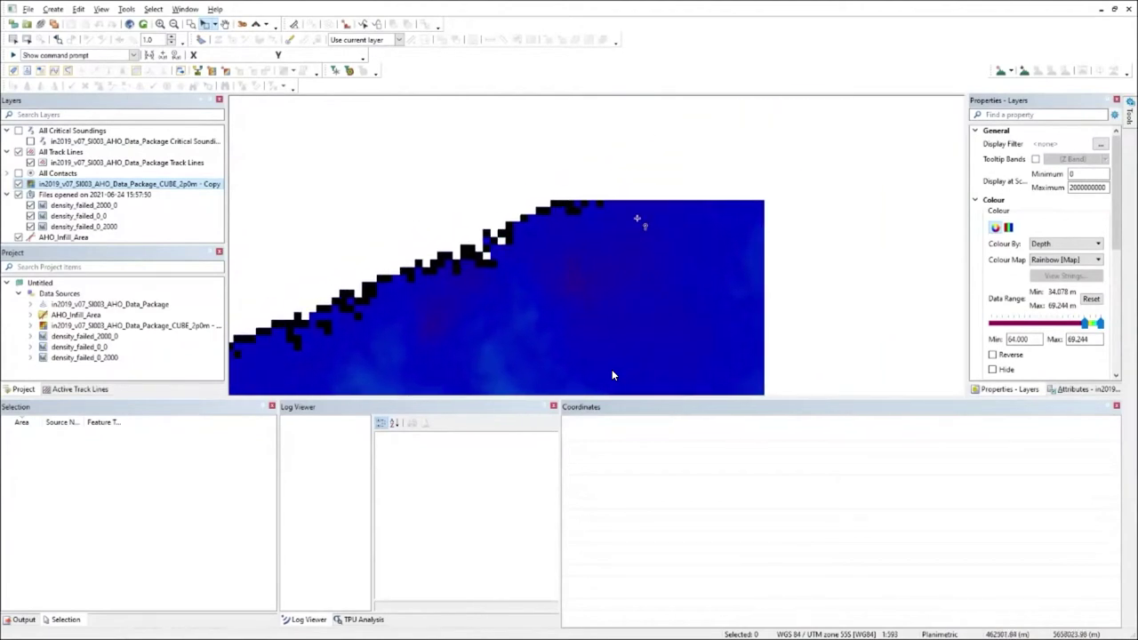
scroll(612, 376, up, 4)
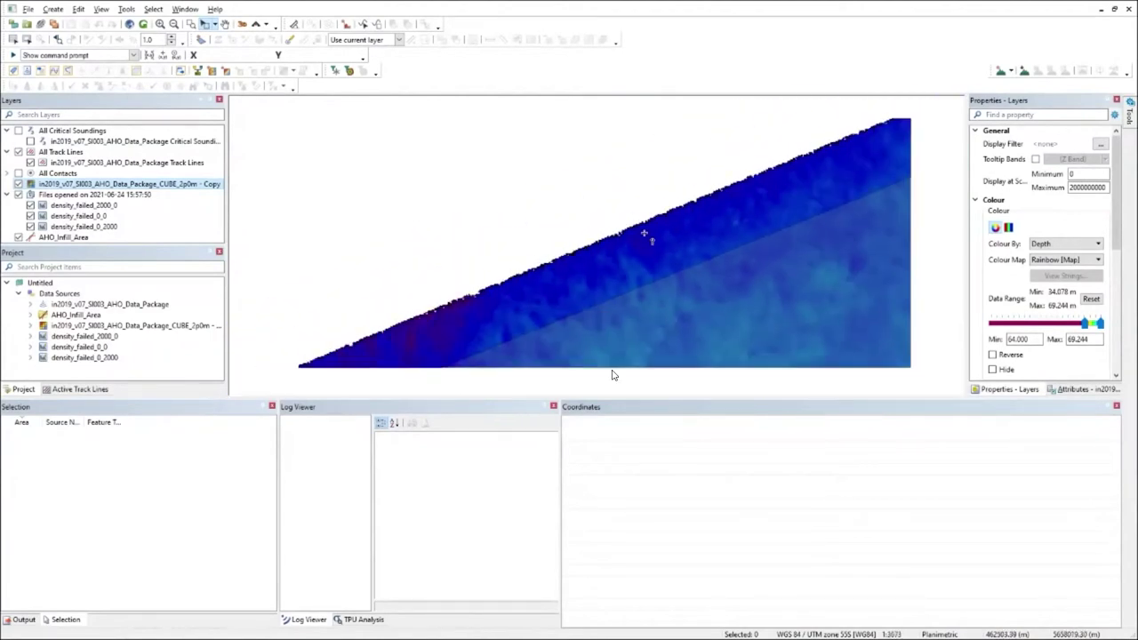
scroll(612, 375, down, 2)
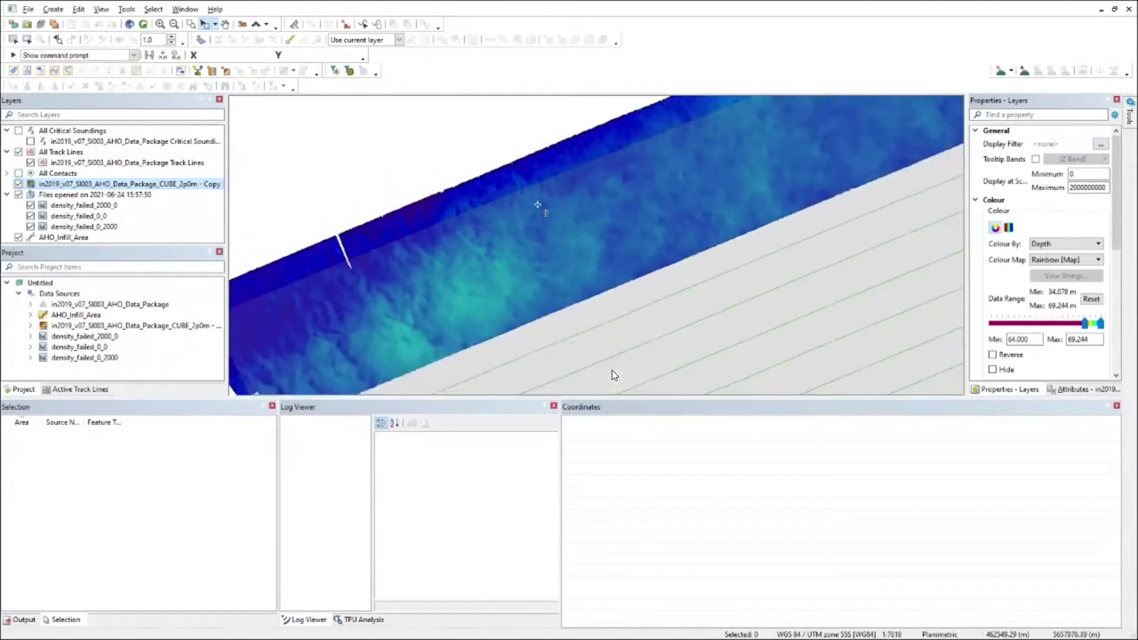
scroll(612, 375, up, 3)
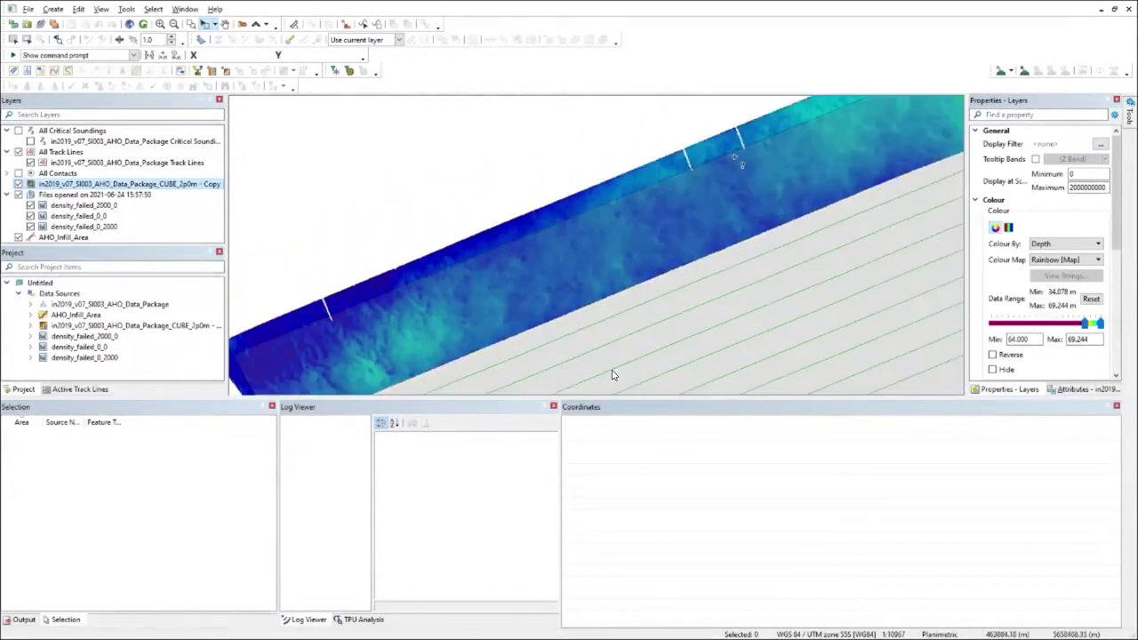
drag(717, 160, 588, 293)
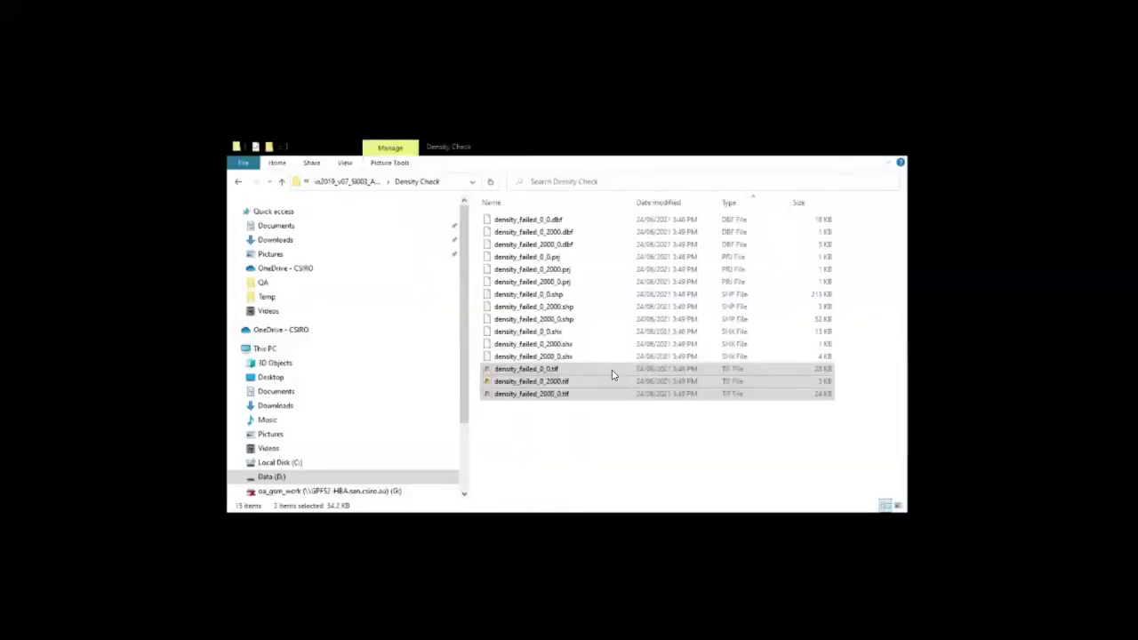
Load the exported holes_0_0, holes_0_2000 and holes_2000_0 rasters into CARIS and select all hole points across the grid.
click(361, 184)
double_click(520, 231)
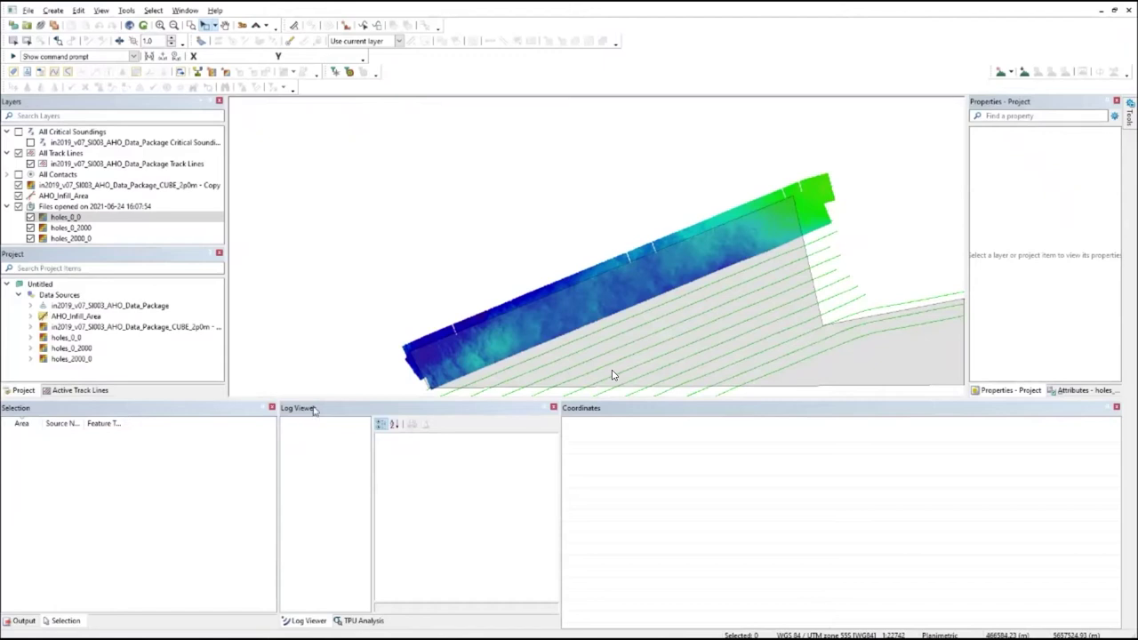
drag(231, 98, 893, 377)
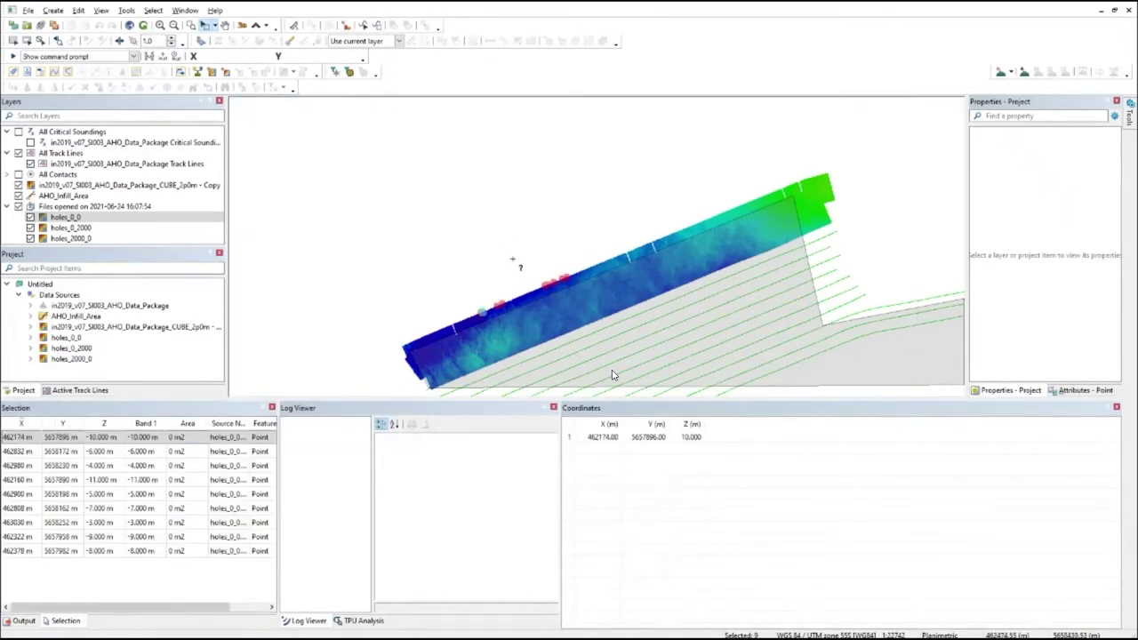
scroll(509, 303, up, 5)
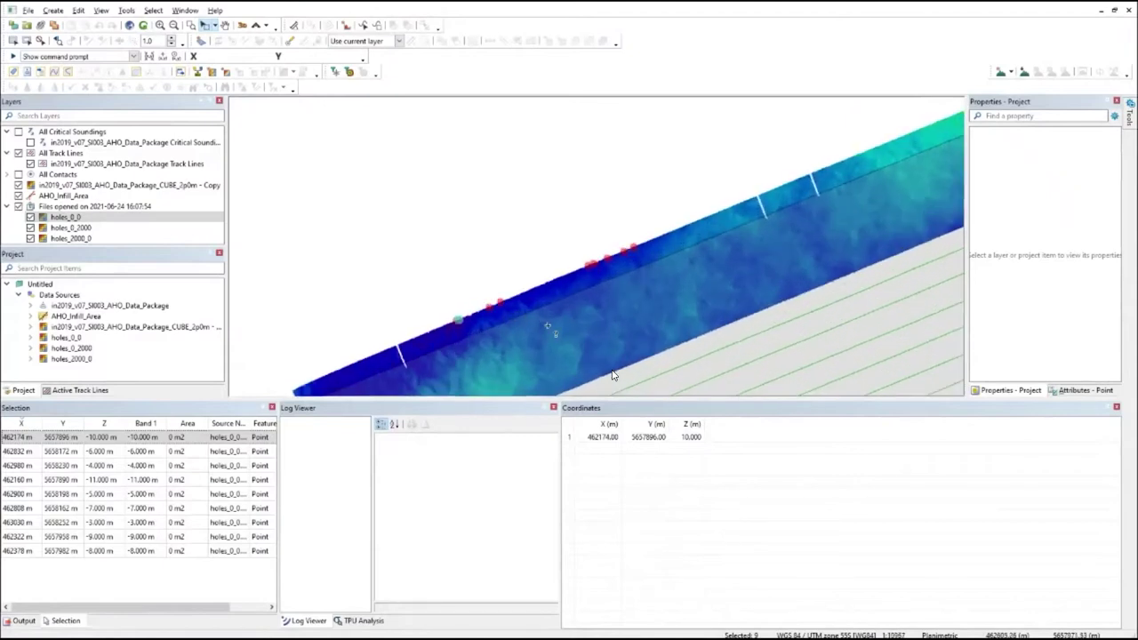
Select all flier points across the grid and examine the cluster near the upper corner of the infill area.
scroll(613, 376, down, 5)
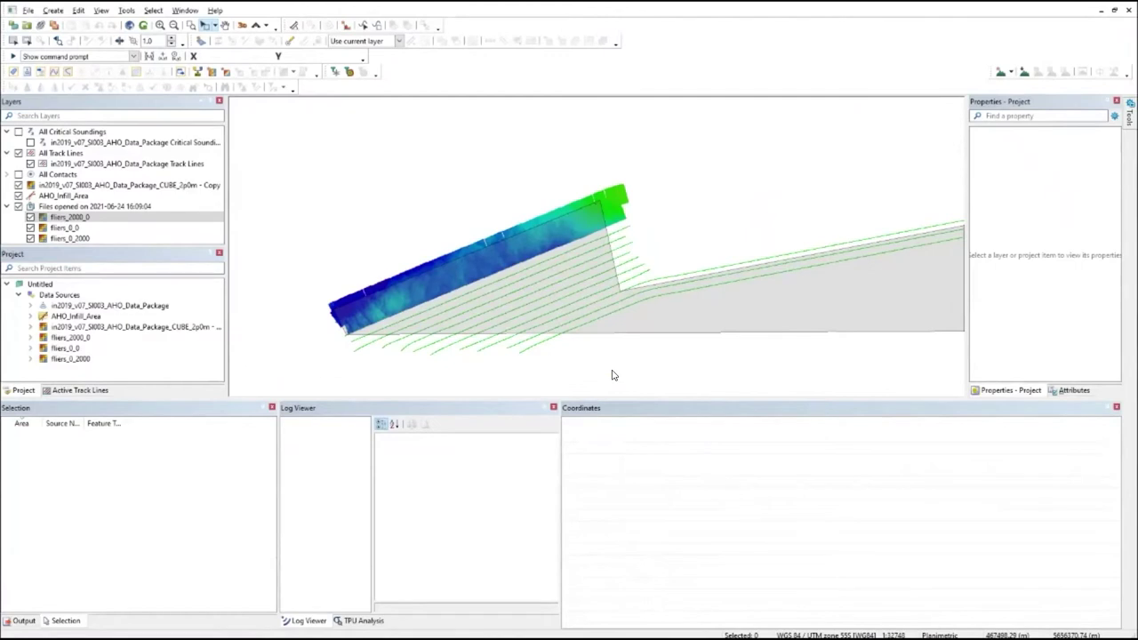
drag(360, 135, 699, 272)
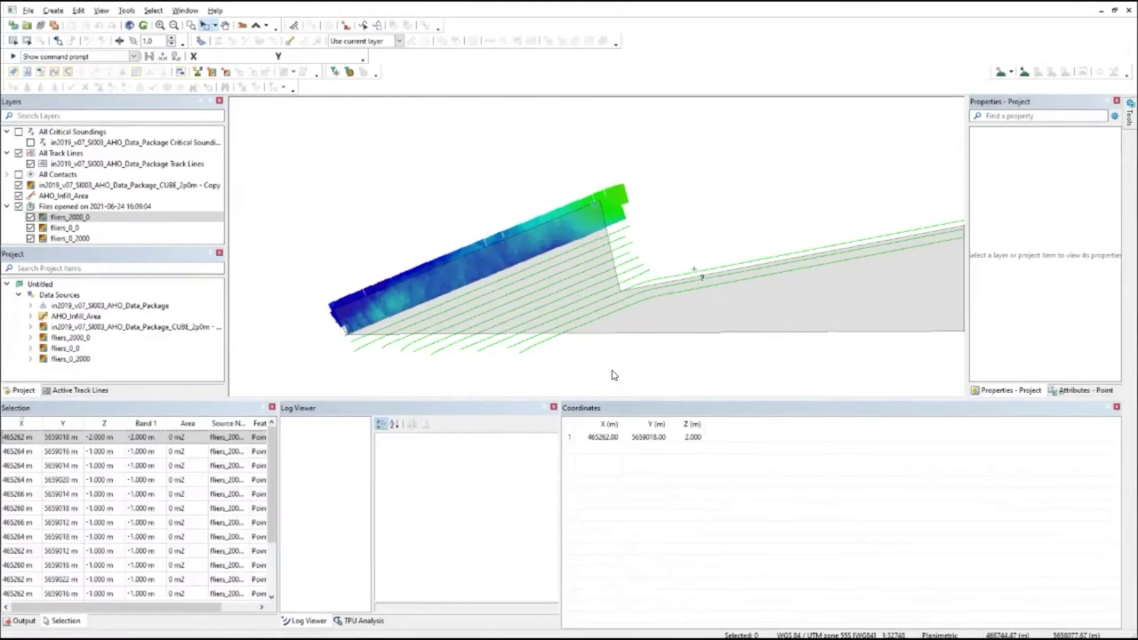
drag(252, 117, 749, 368)
scroll(612, 376, up, 10)
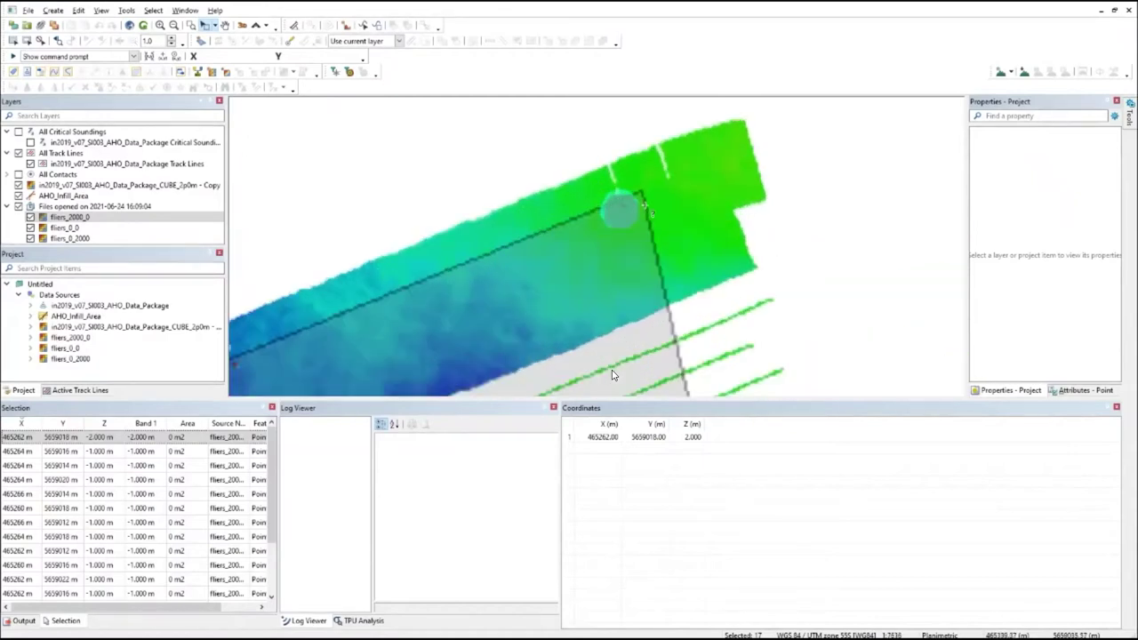
scroll(612, 375, up, 5)
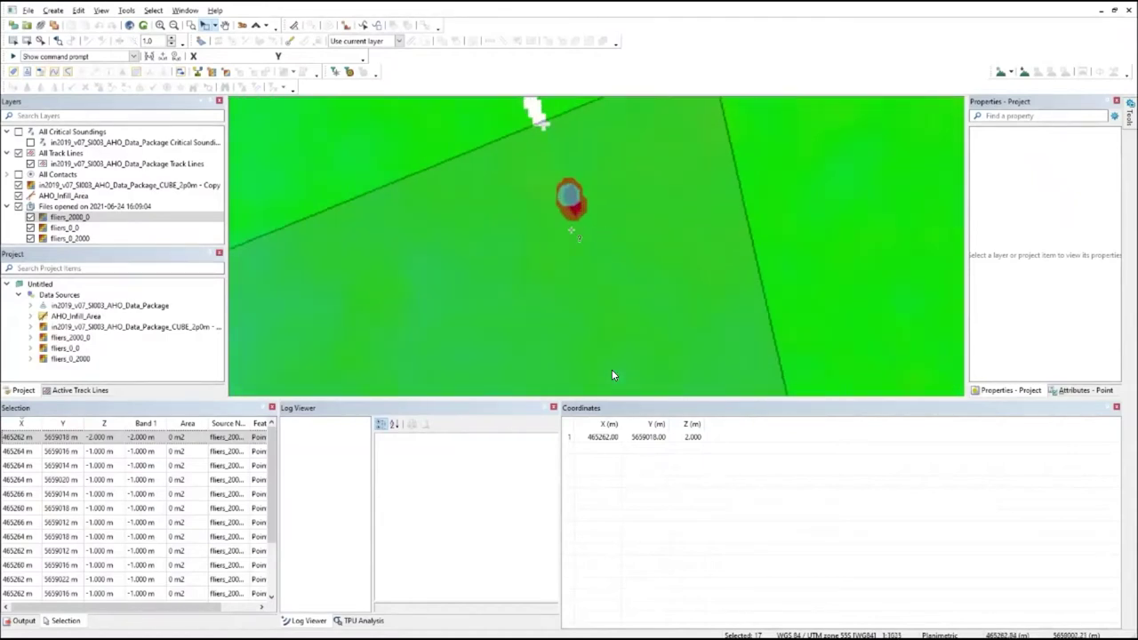
scroll(611, 375, down, 10)
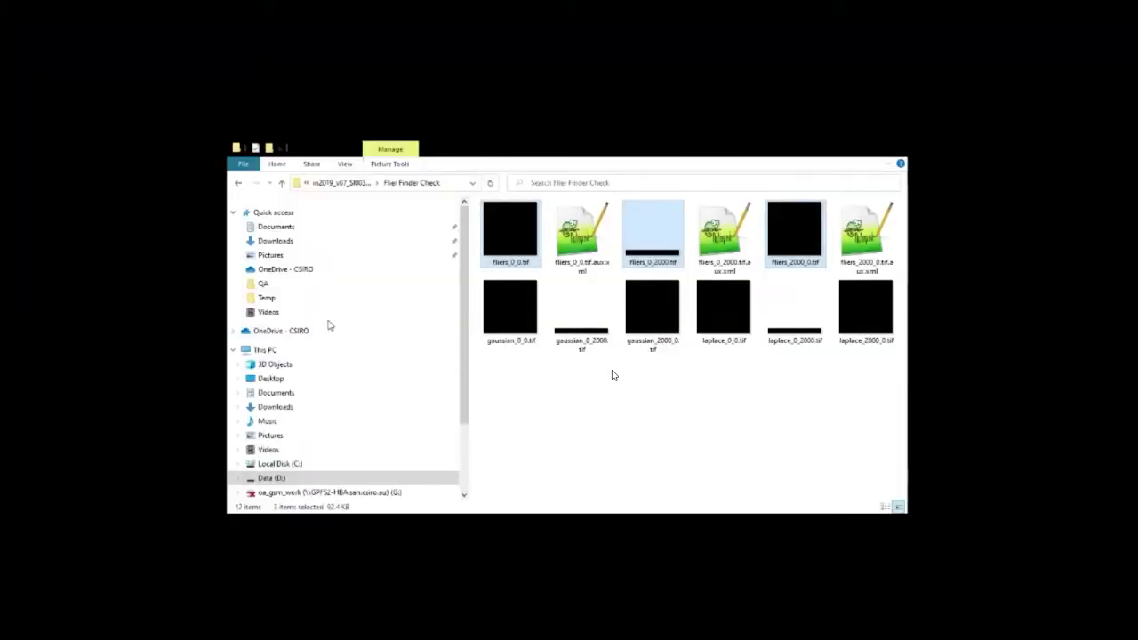
From the QA folder, delete the copied CUBE_2p0m grid TIFF and its folder of exported check results.
click(345, 183)
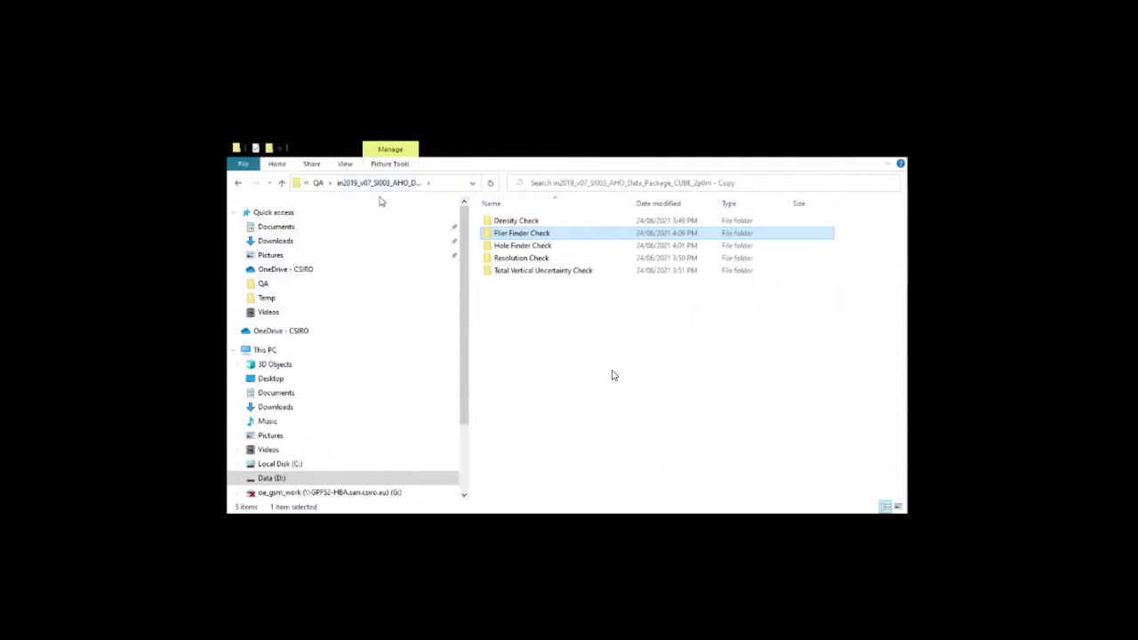
click(318, 183)
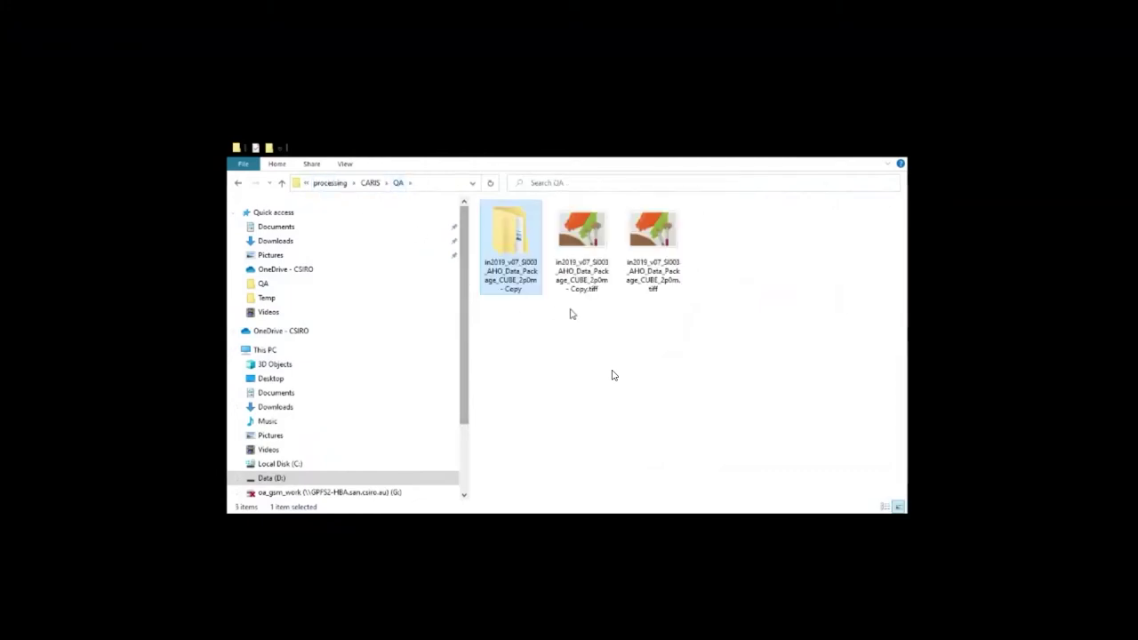
click(585, 255)
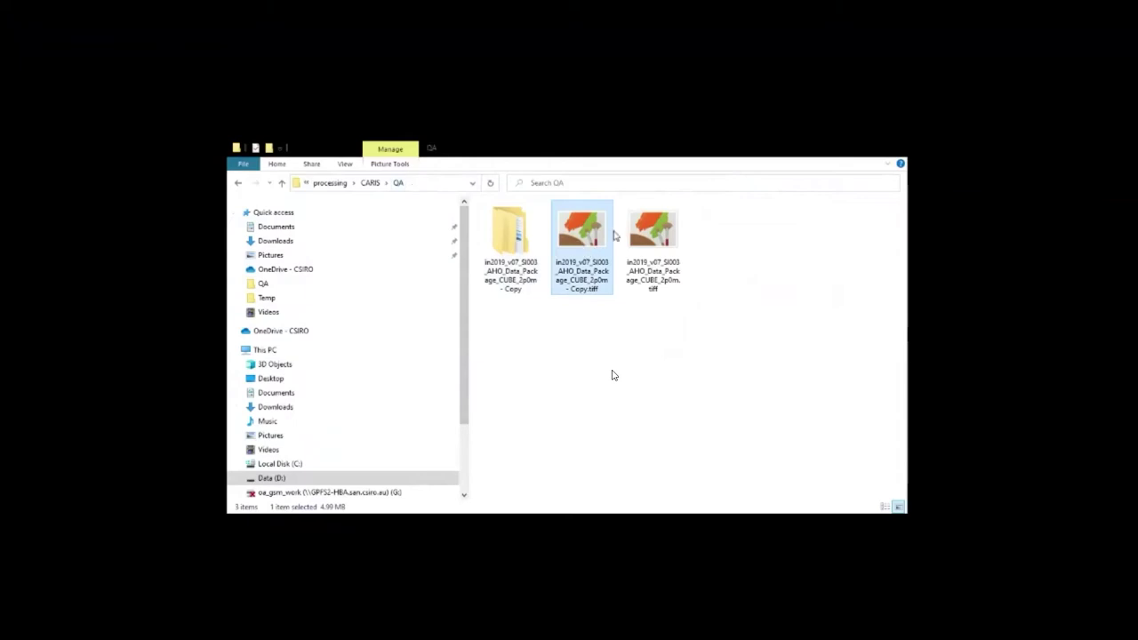
key(Delete)
click(509, 251)
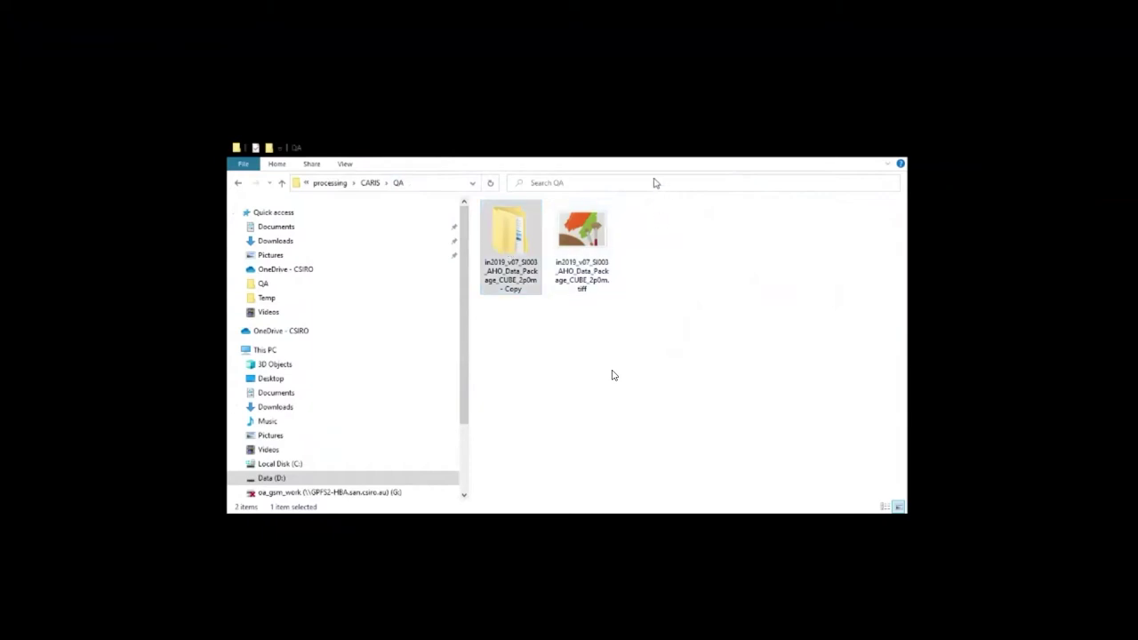
key(Delete)
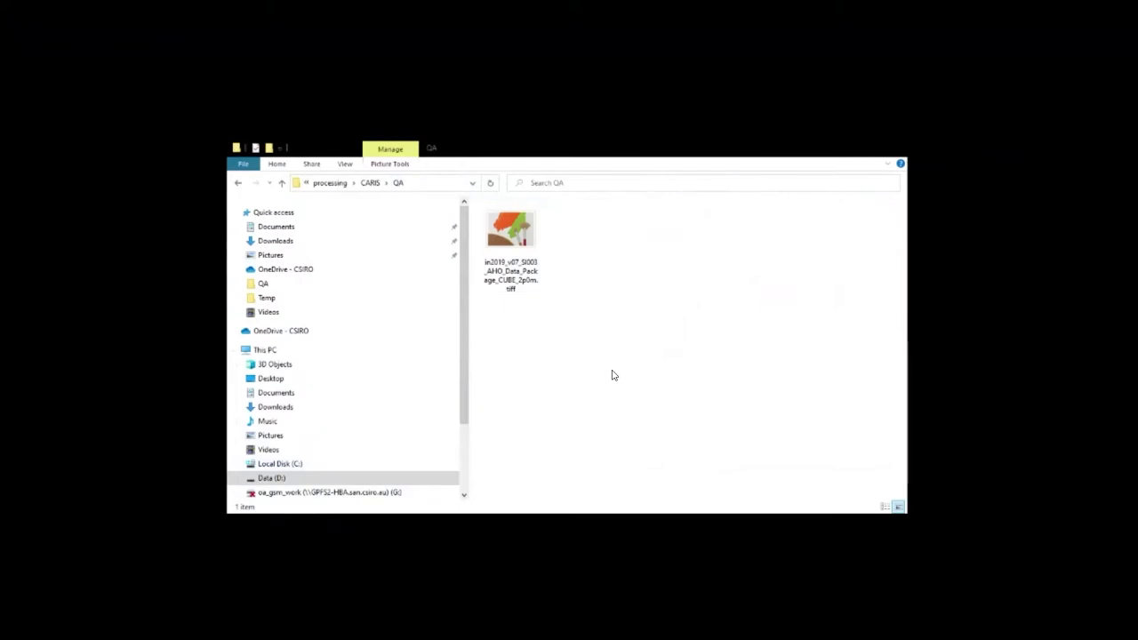
In QAX, clear the copied grid from the Survey DTMs and run the checks for the original CUBE_2p0m grid.
double_click(511, 231)
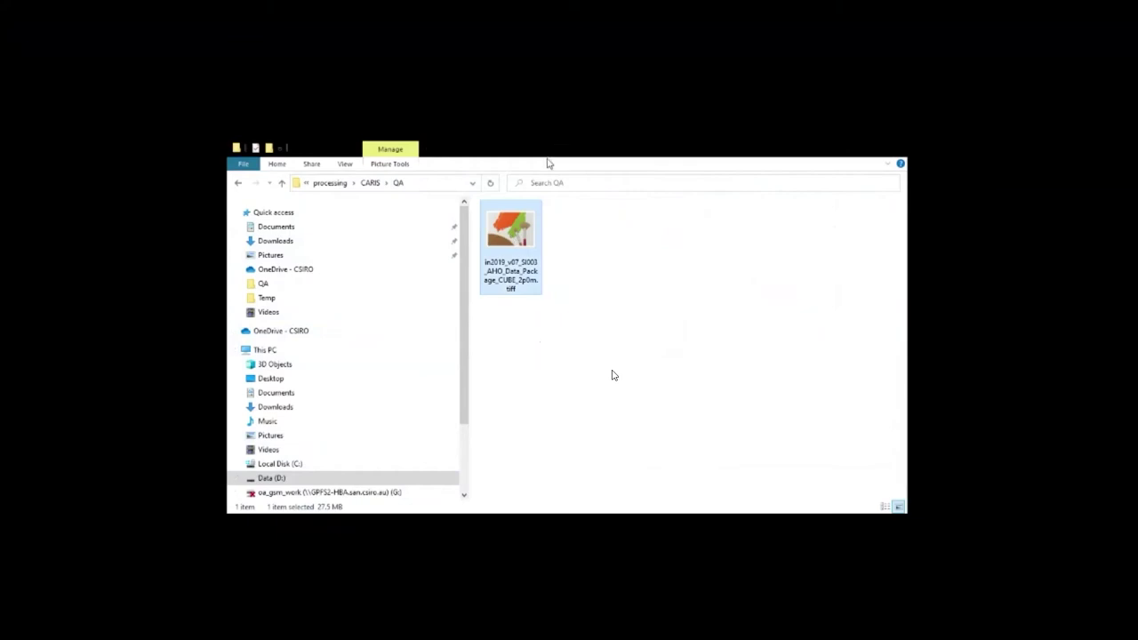
click(616, 268)
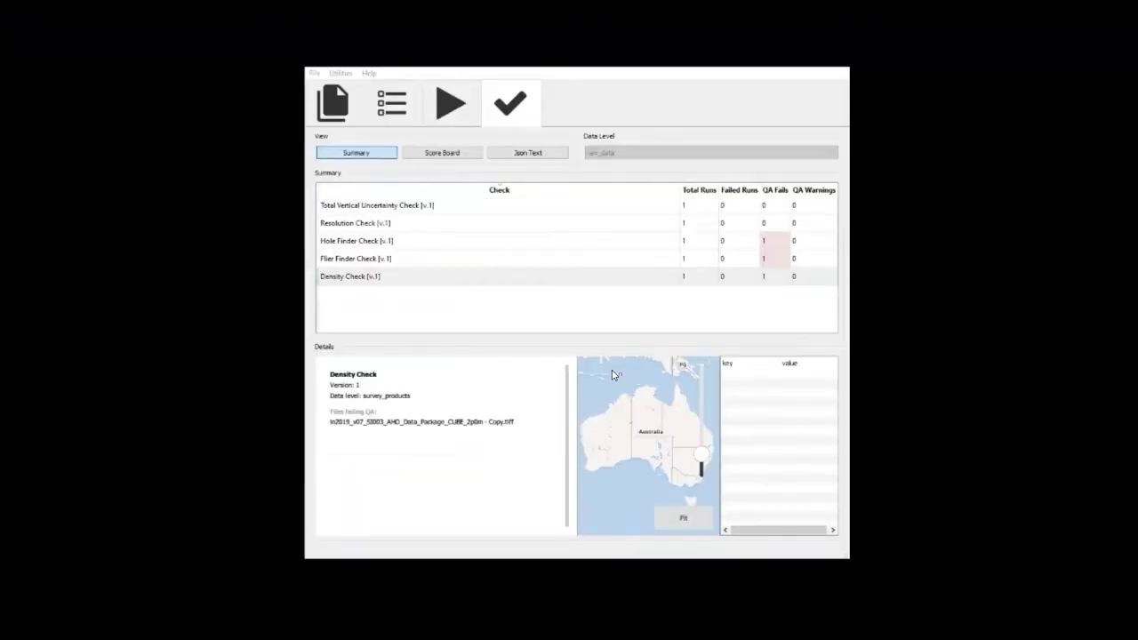
click(343, 107)
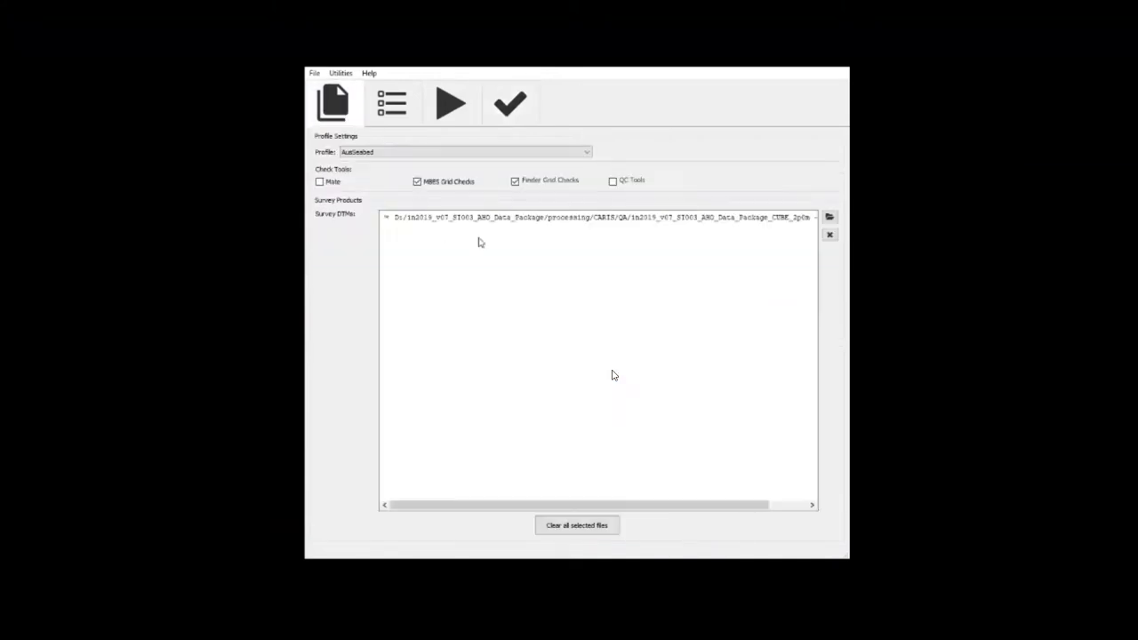
click(498, 218)
click(830, 235)
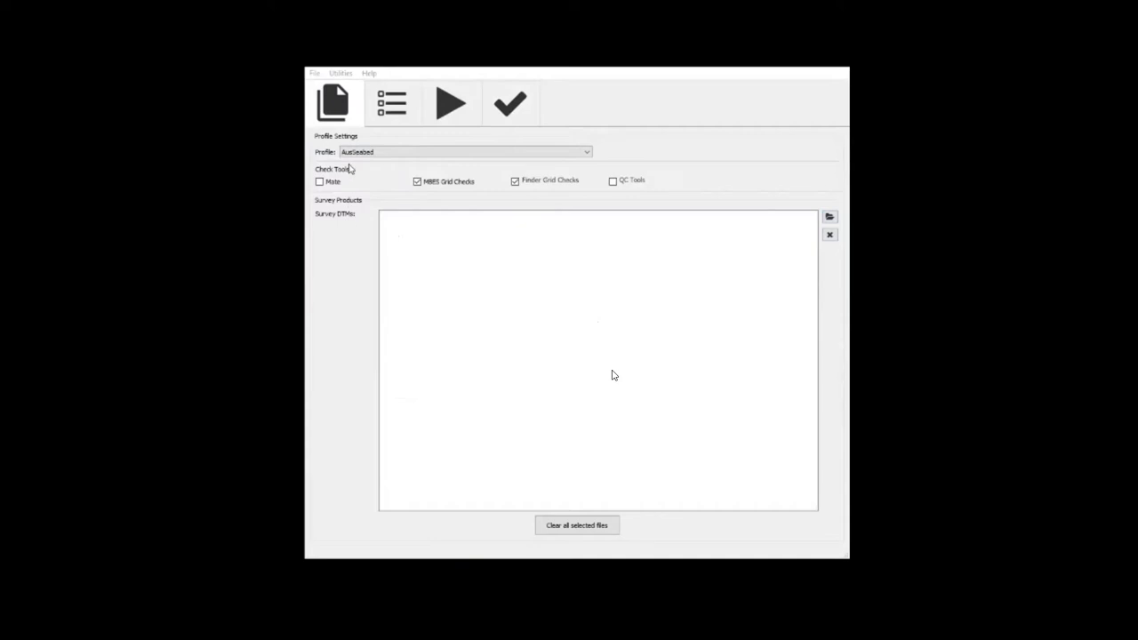
click(450, 123)
click(346, 223)
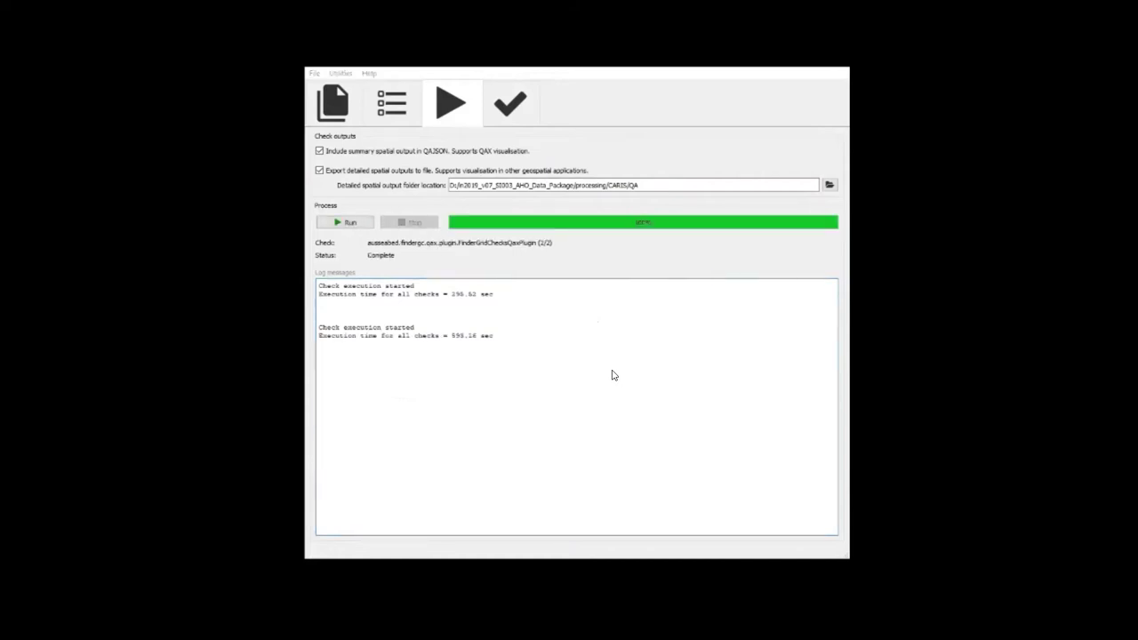
Review the new run's summary details for the Hole Finder, Flier Finder and Density checks.
click(514, 108)
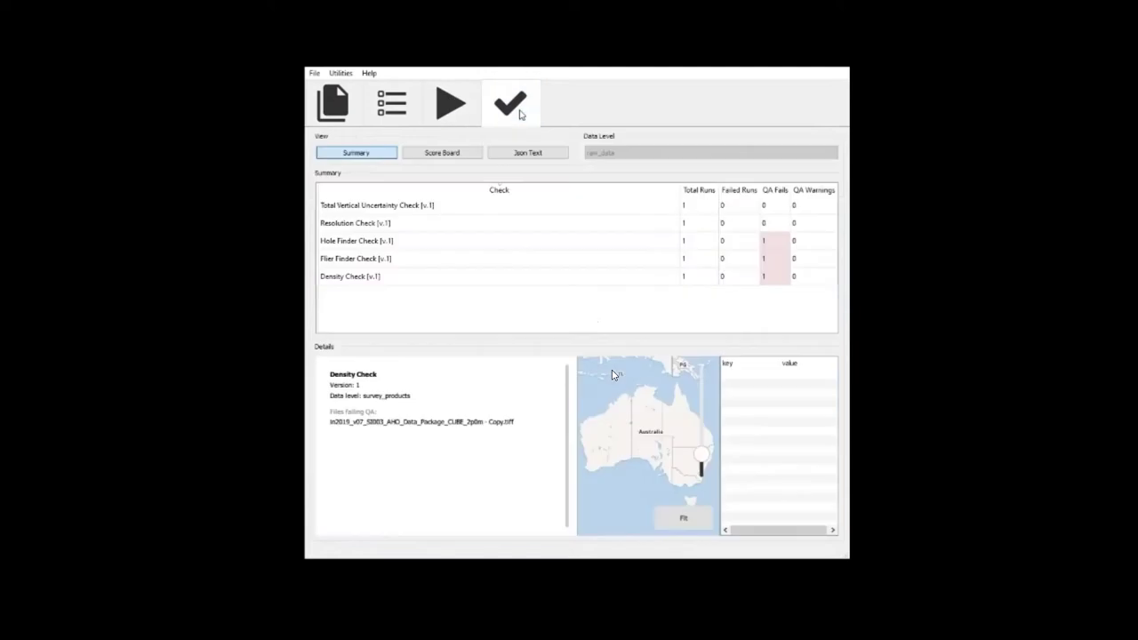
click(402, 244)
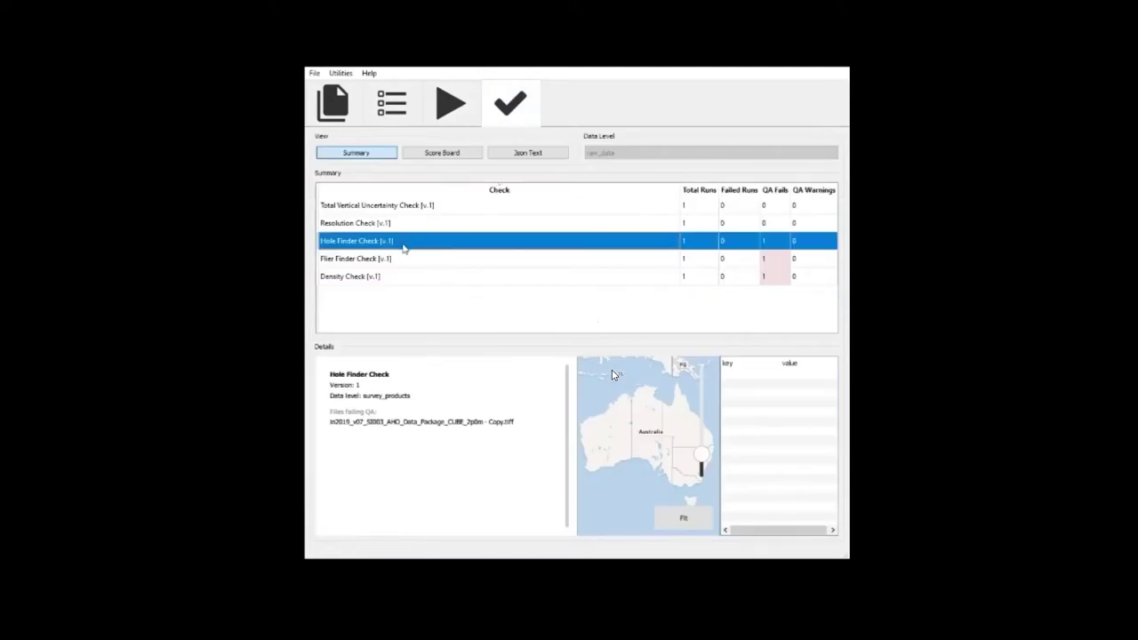
click(397, 259)
click(386, 277)
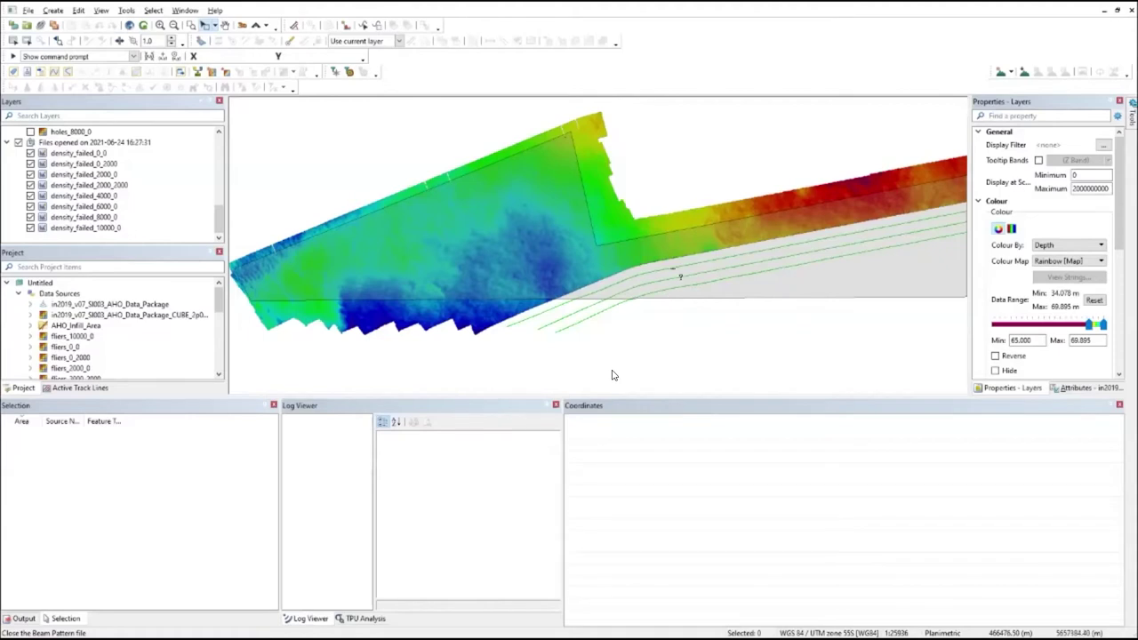
In CARIS, inspect the density-failed cells along the full grid's lower edge and switch the displayed result layers to the holes group.
scroll(612, 375, up, 2)
scroll(612, 375, up, 3)
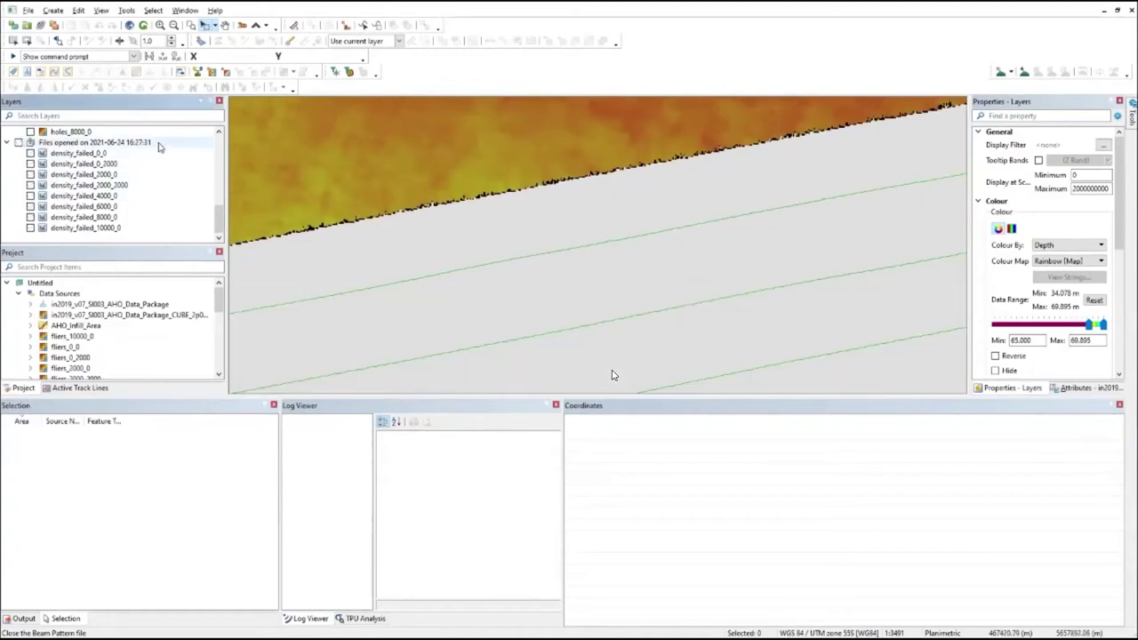
drag(219, 133, 218, 132)
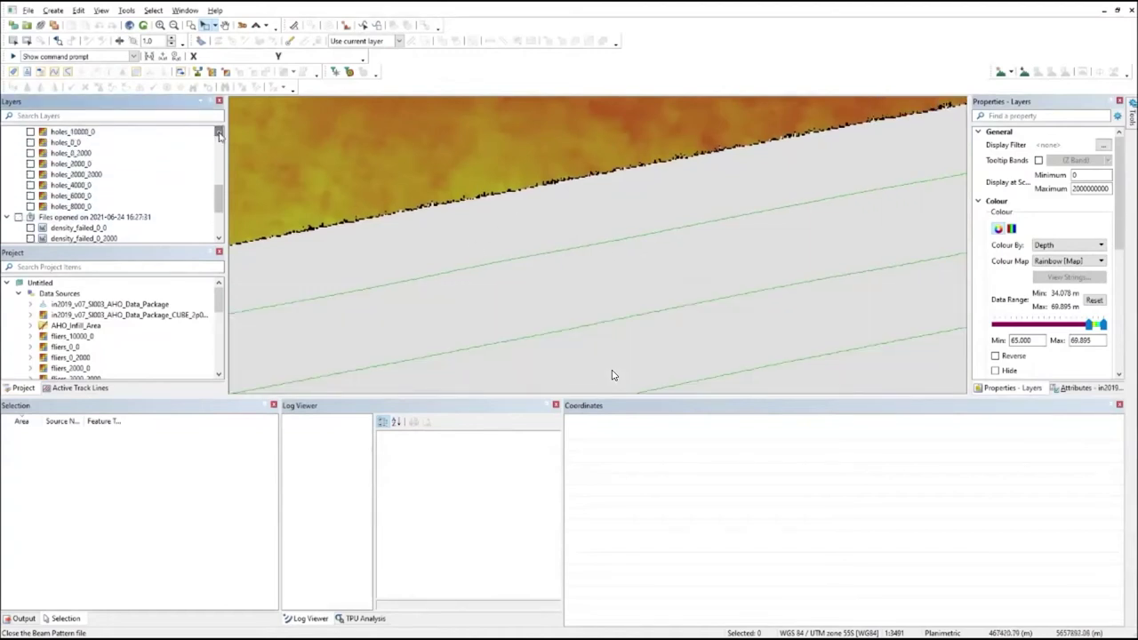
click(218, 132)
click(19, 142)
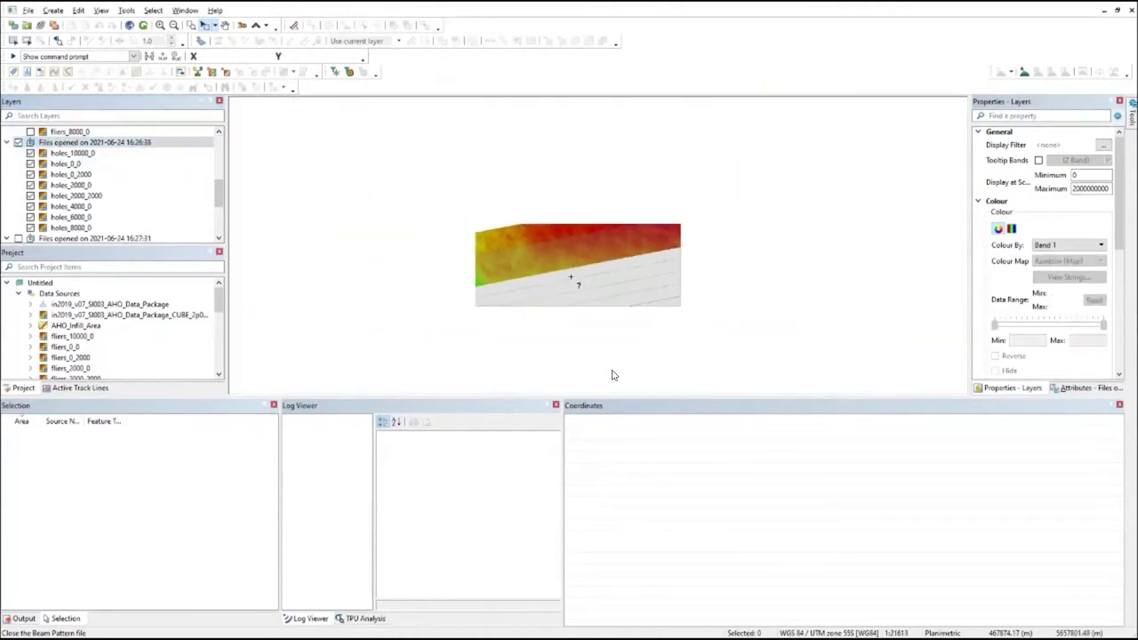
Select all hole points across the full grid and examine their distribution along the lower edge of the long survey strip.
drag(319, 144, 867, 343)
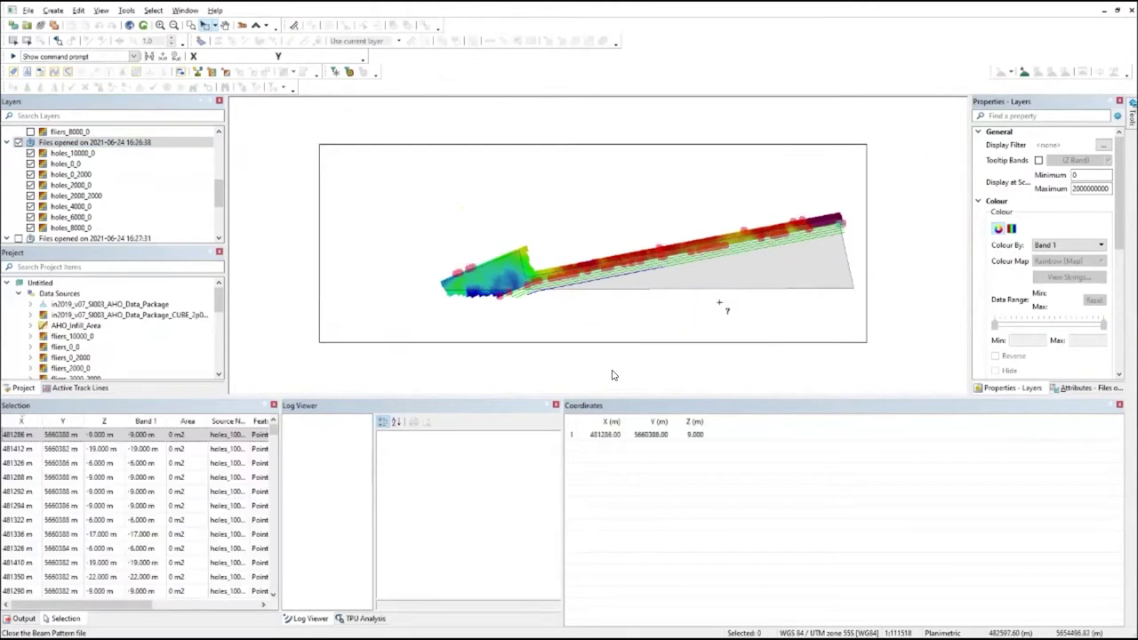
scroll(612, 376, up, 3)
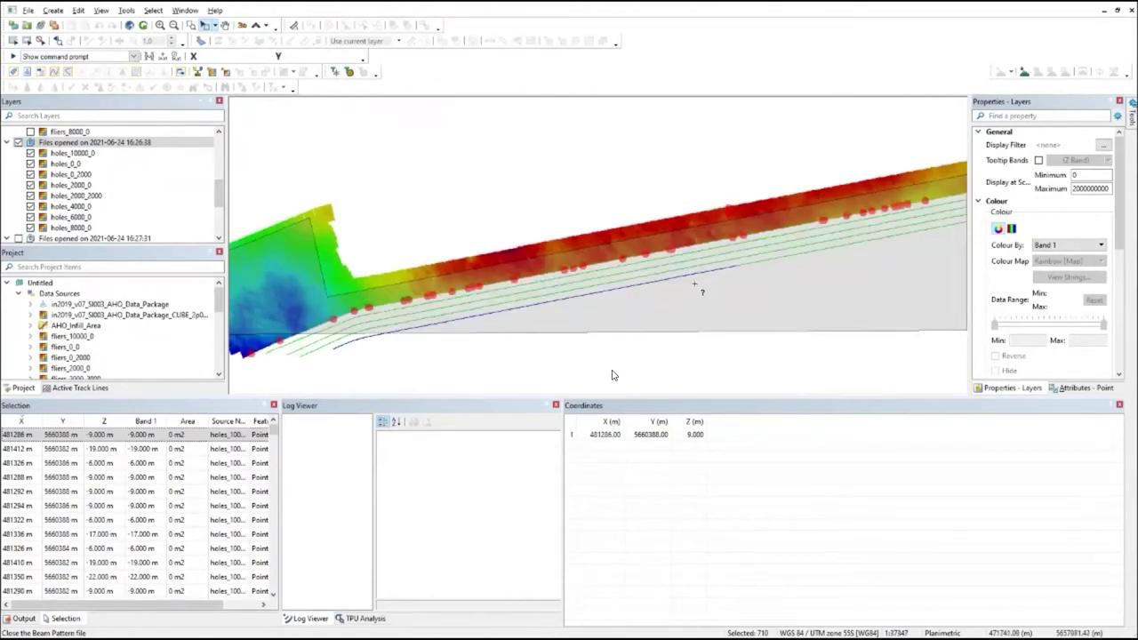
key(Left)
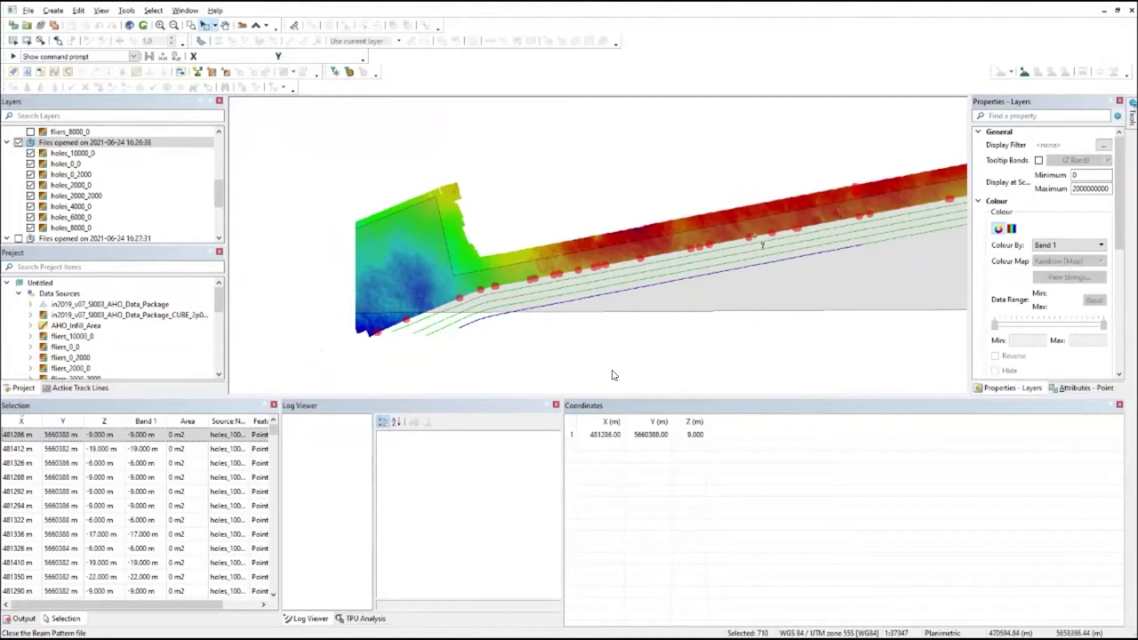
key(Right)
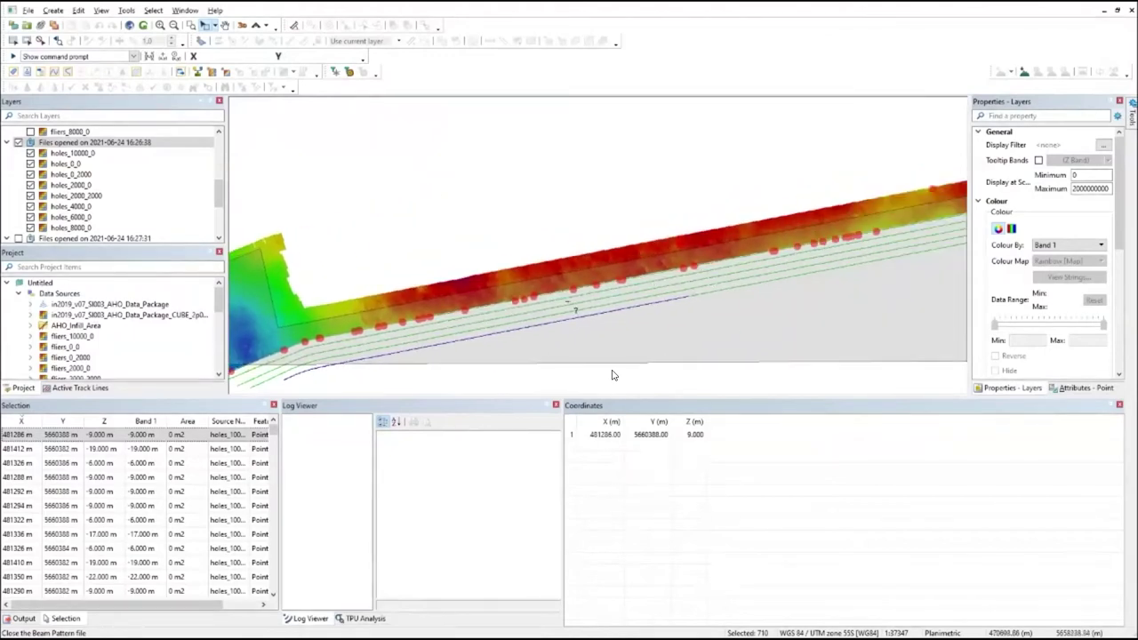
key(Right)
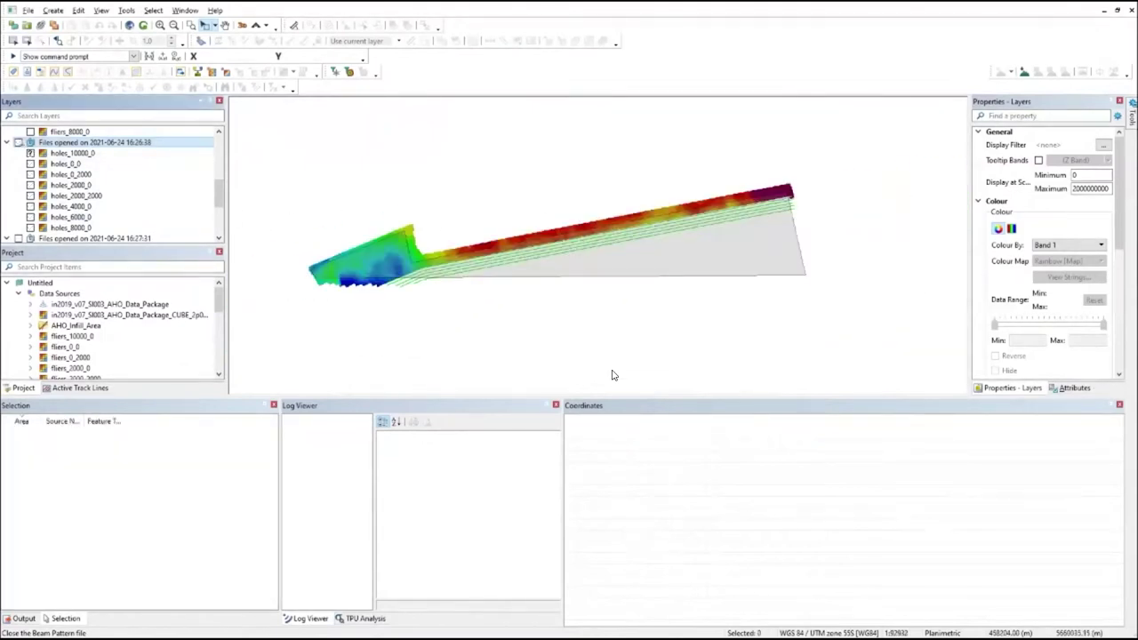
Display the fliers layer group in place of the holes group and select all flier points across the full grid.
scroll(222, 138, up, 1)
scroll(223, 138, up, 3)
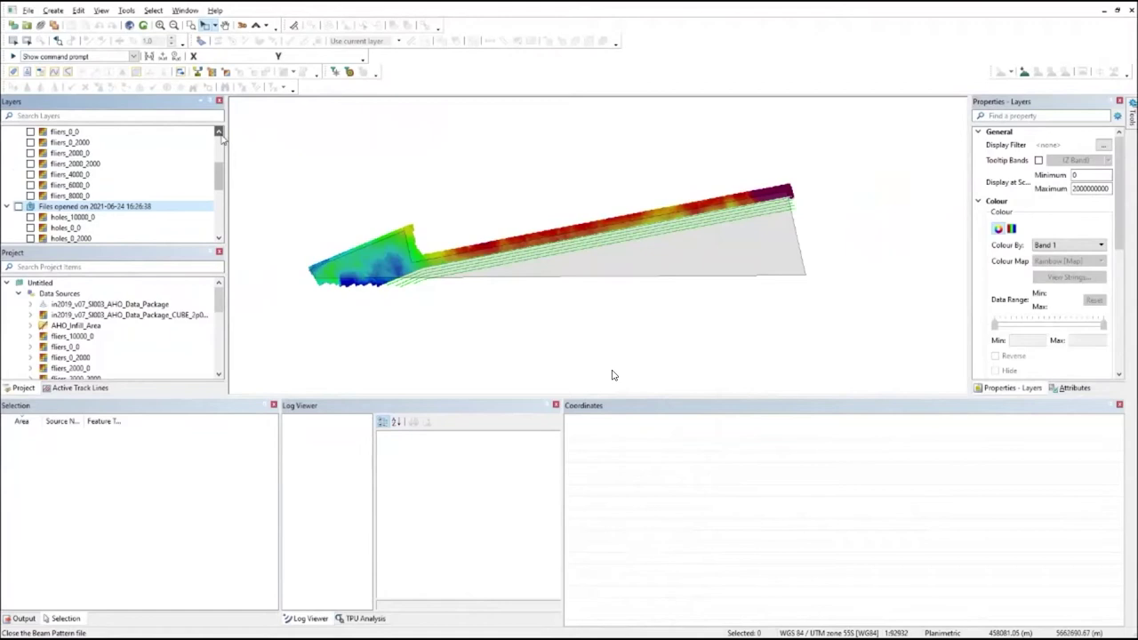
click(19, 153)
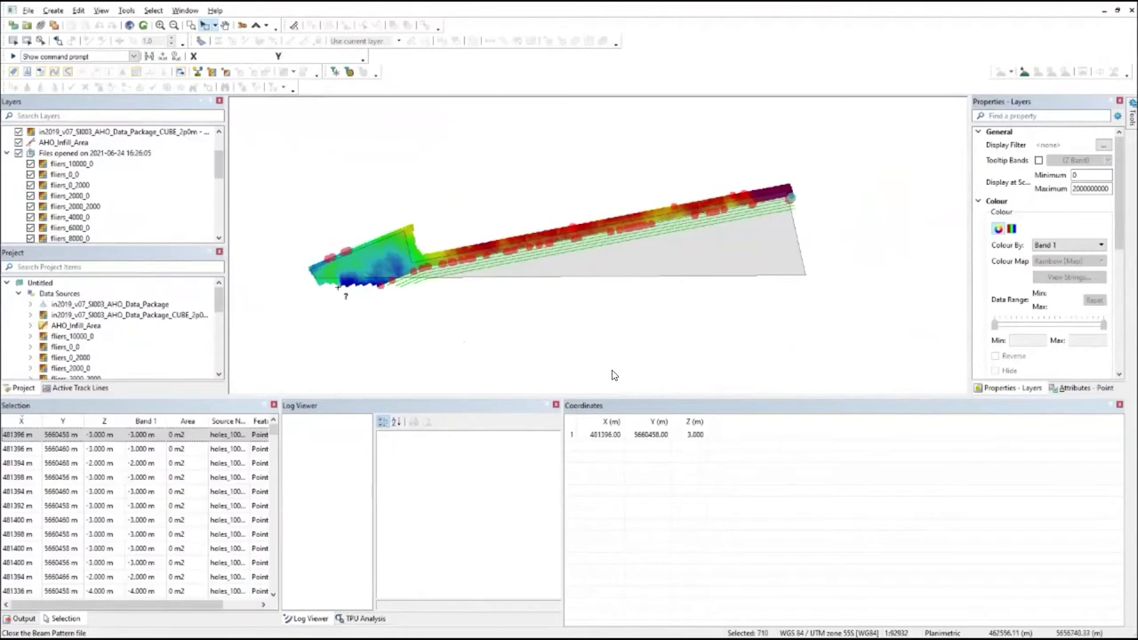
click(94, 153)
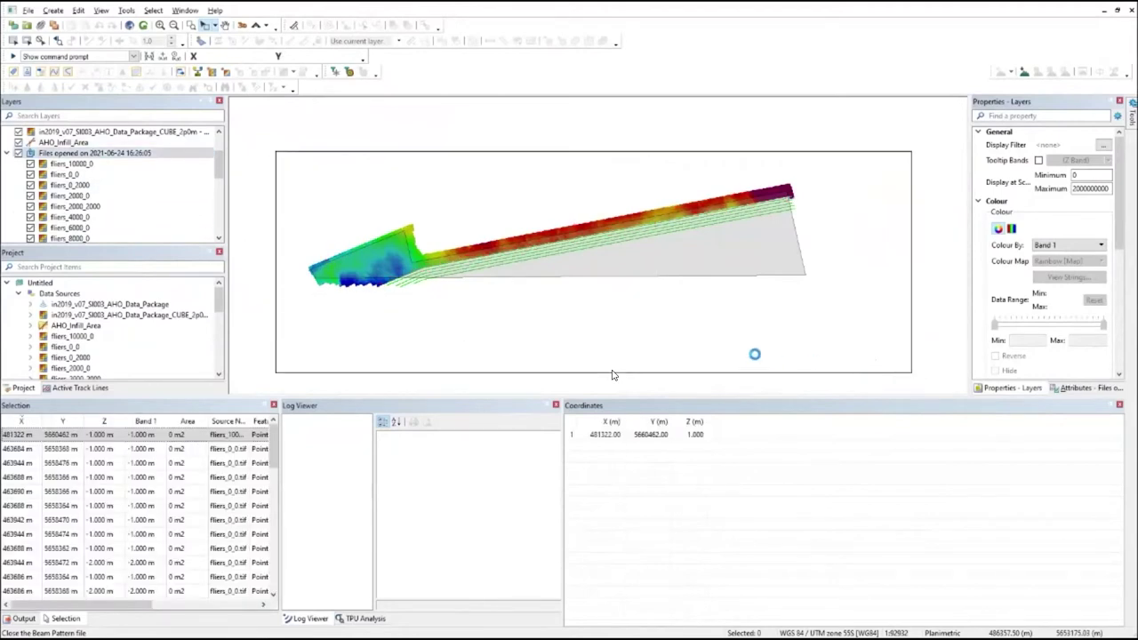
Examine the selected flier points along the upper edge of the wide survey section and along the adjoining strip.
scroll(612, 374, up, 5)
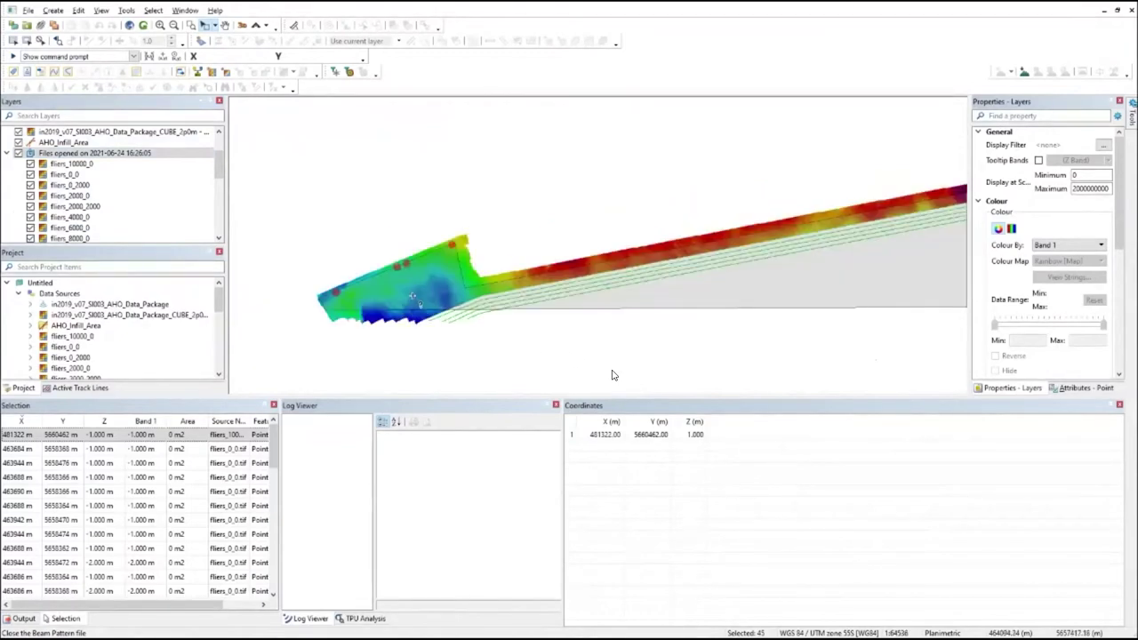
scroll(612, 374, up, 4)
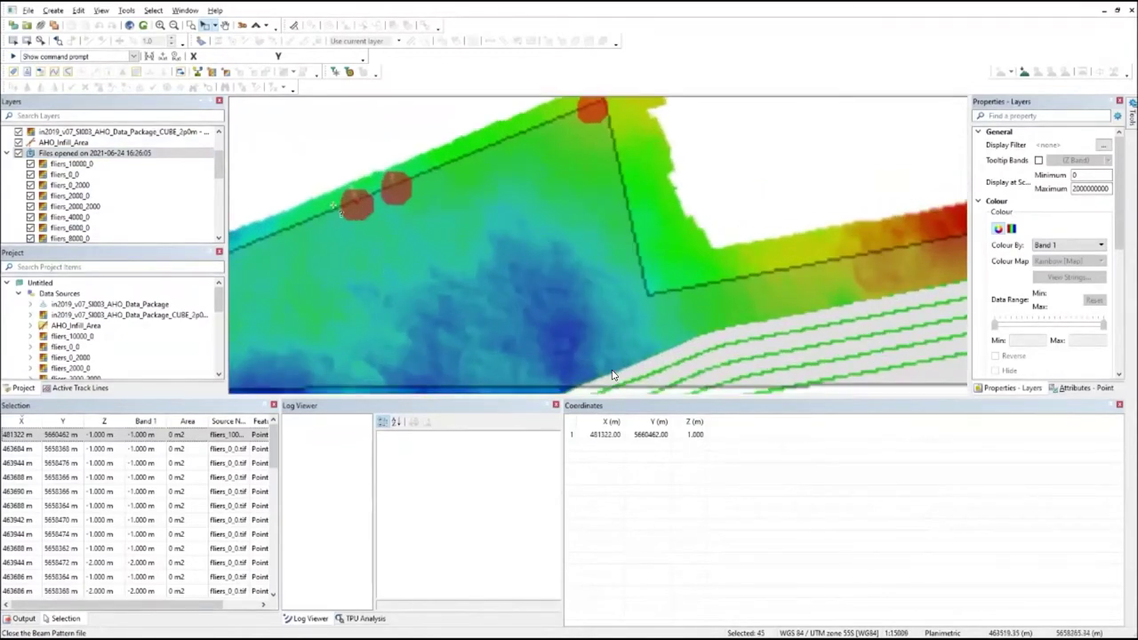
scroll(612, 375, up, 1)
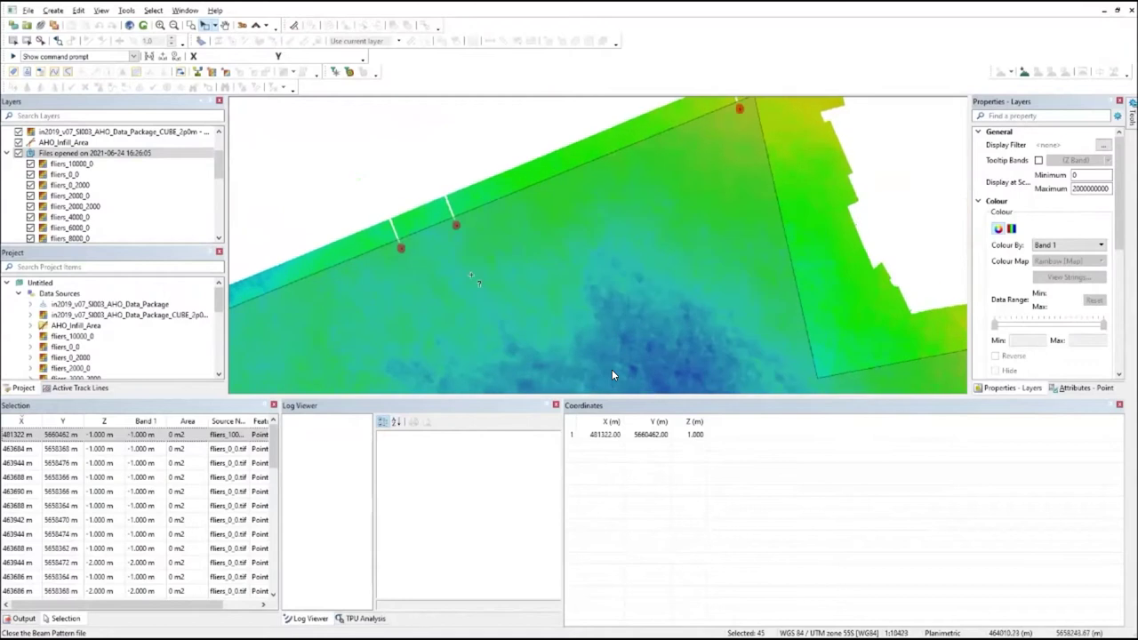
scroll(612, 375, down, 3)
scroll(612, 374, down, 3)
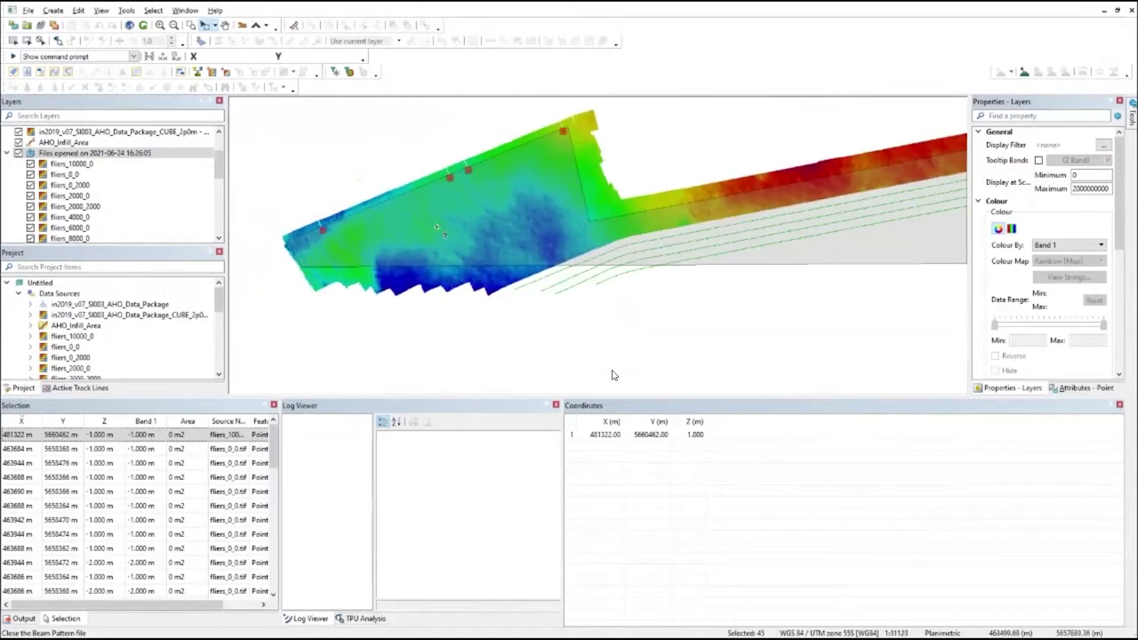
key(Right)
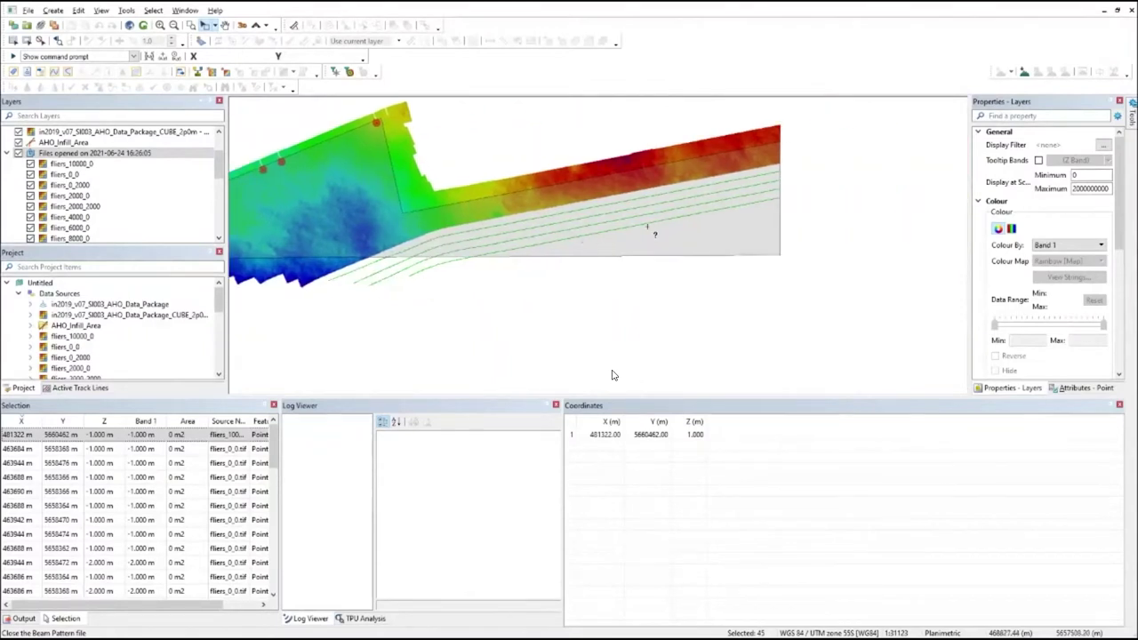
key(Right)
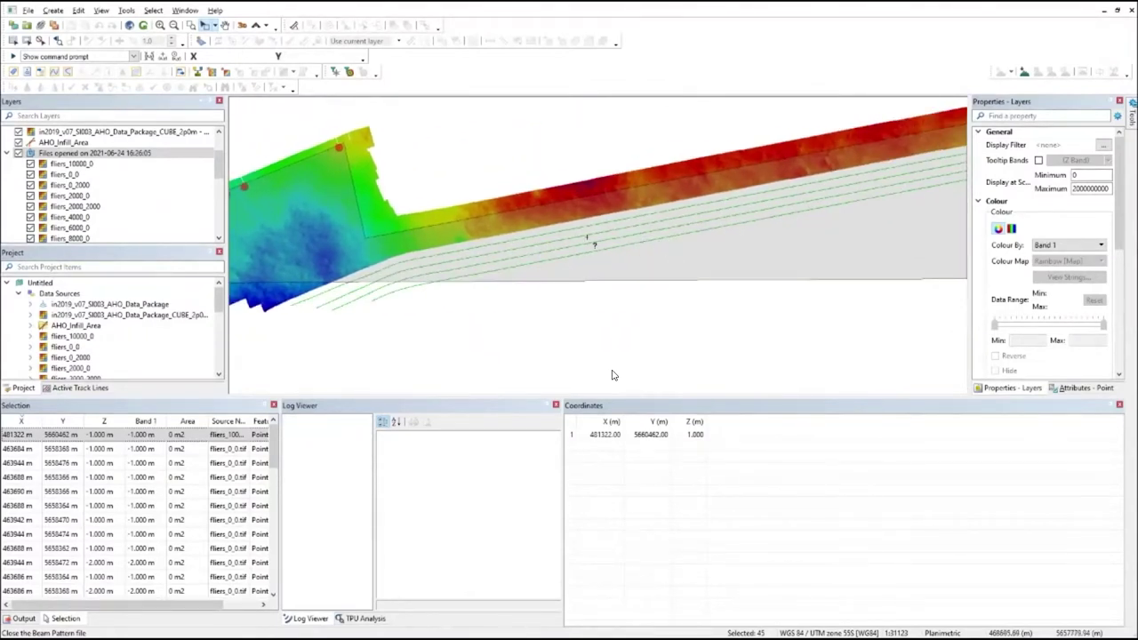
Follow the flier points in CARIS along the long survey strip to its far end.
key(Right)
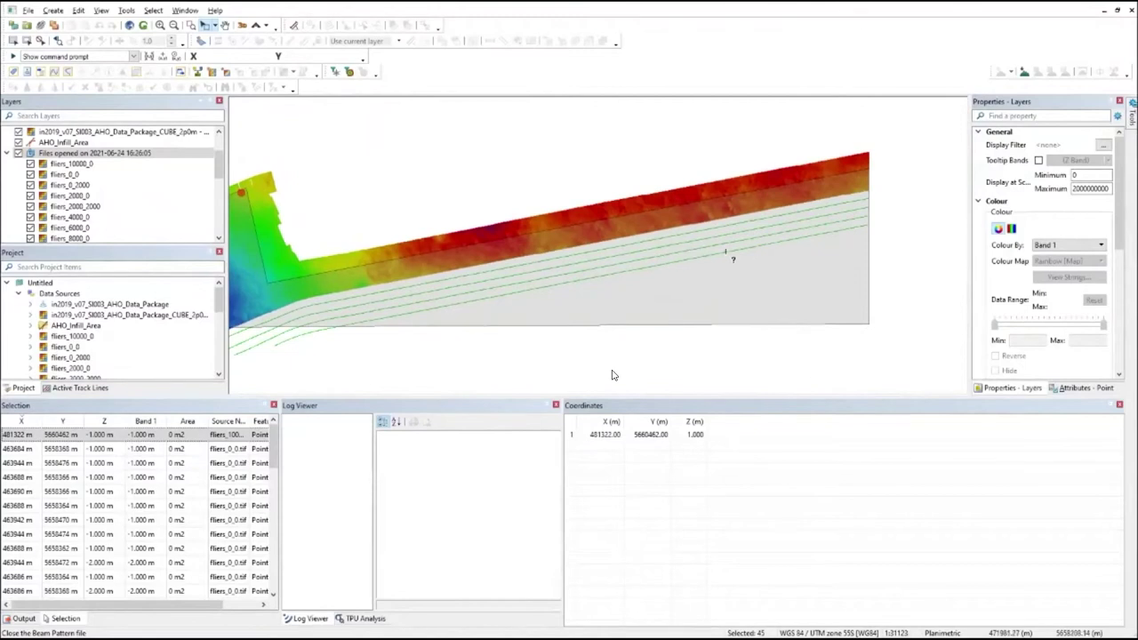
key(Right)
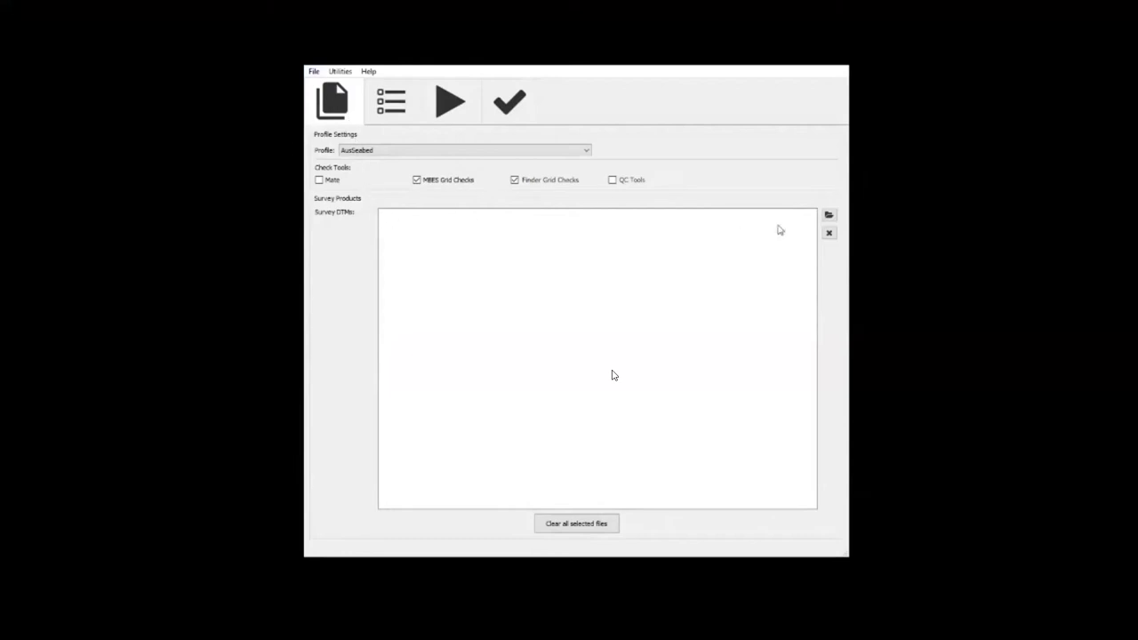
Switch to QAX, load the clipped CUBE_2p0m grid as the survey DTM, review the check parameters and run the grid checks.
click(830, 216)
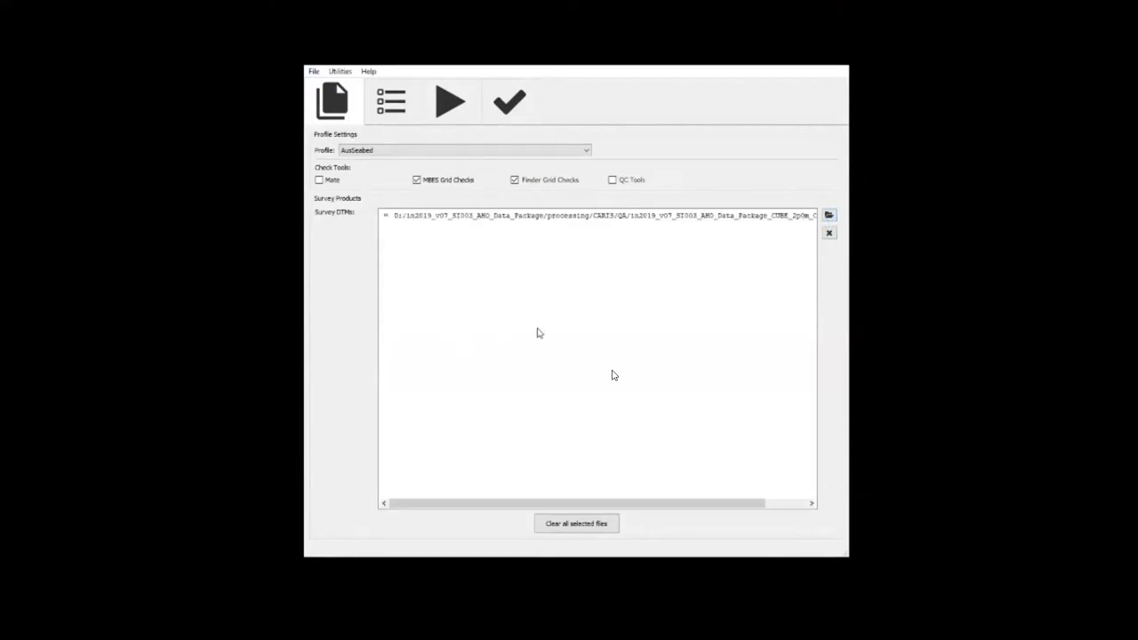
click(405, 116)
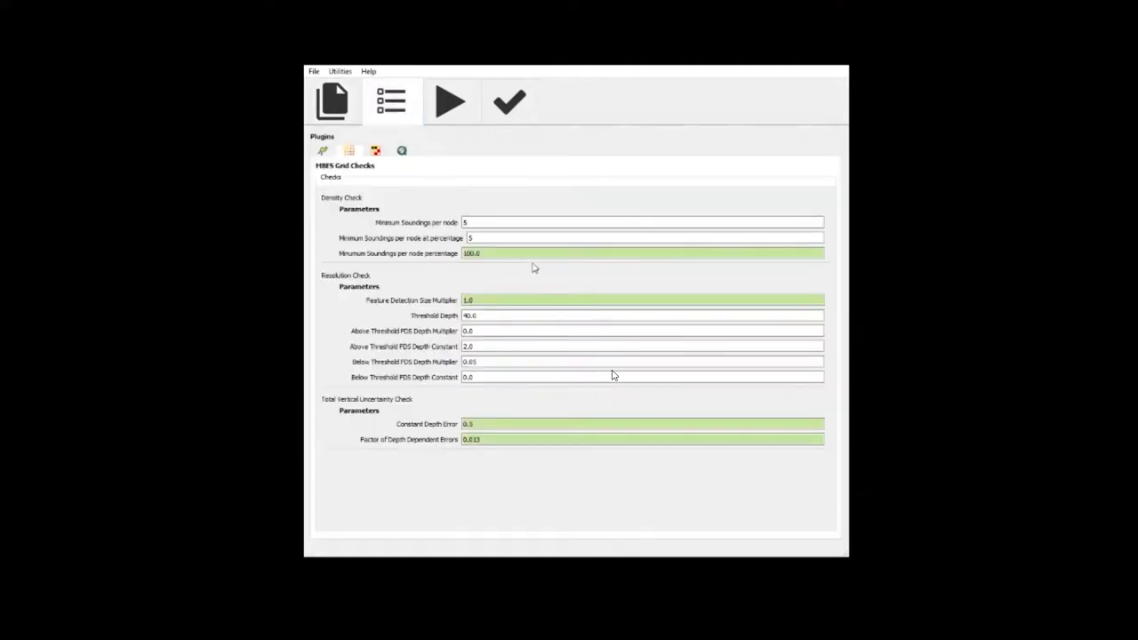
click(377, 155)
click(451, 102)
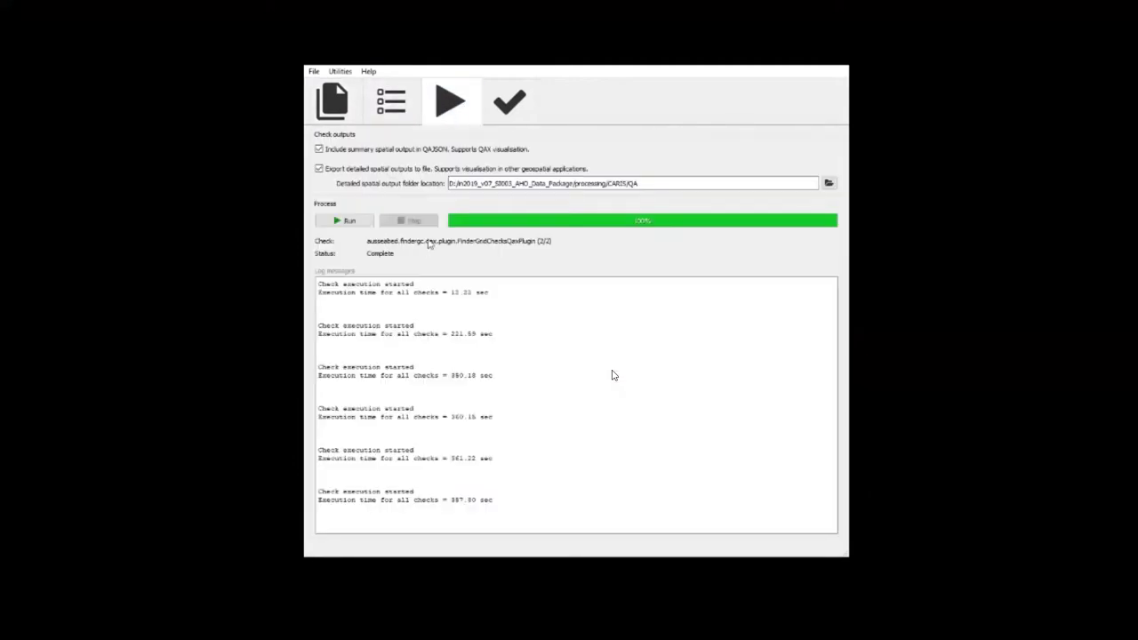
click(347, 223)
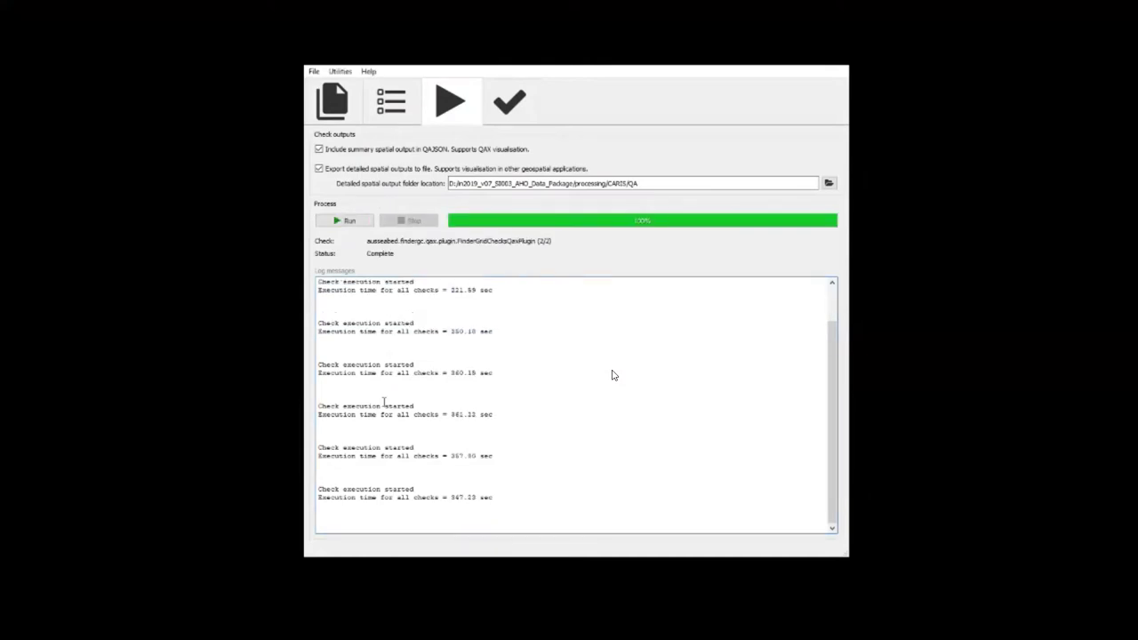
Review the details of the hole, resolution, total vertical uncertainty, density and flier checks for the clipped grid on the score board.
click(524, 105)
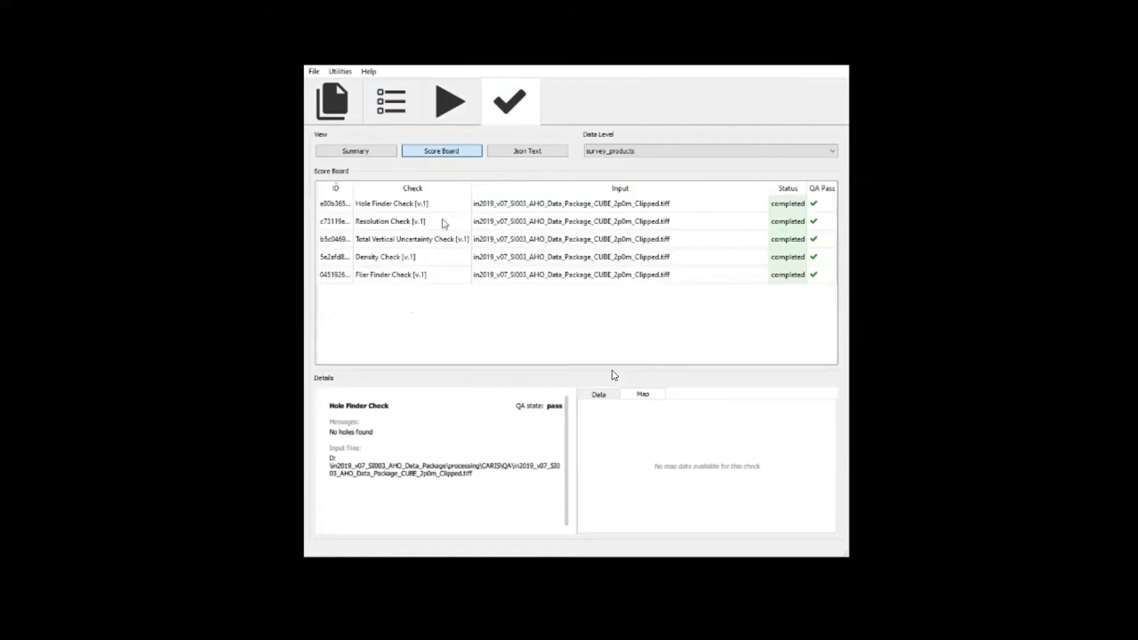
click(406, 204)
click(407, 225)
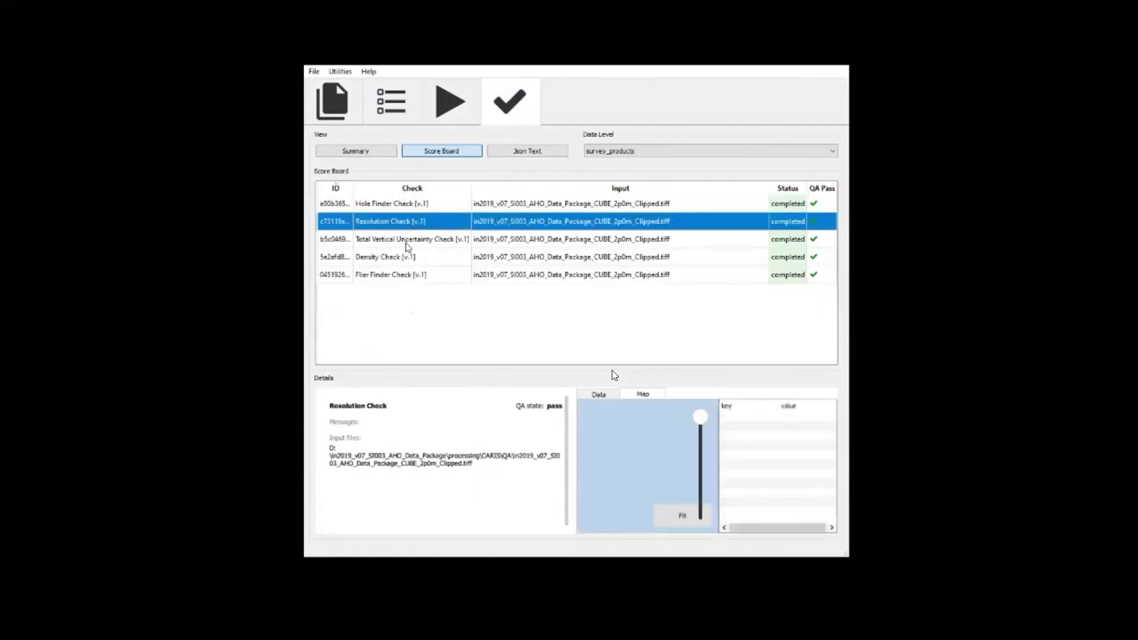
click(408, 243)
click(415, 259)
click(416, 276)
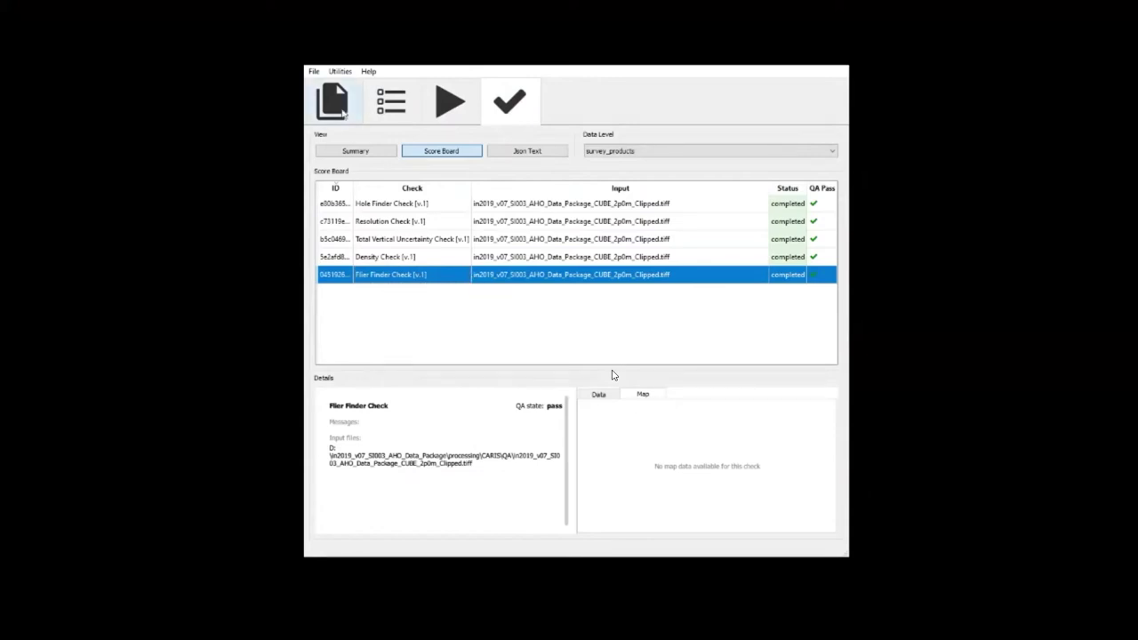
Save the clipped grid's check results to a file, start a new session and reopen the saved results.
click(314, 71)
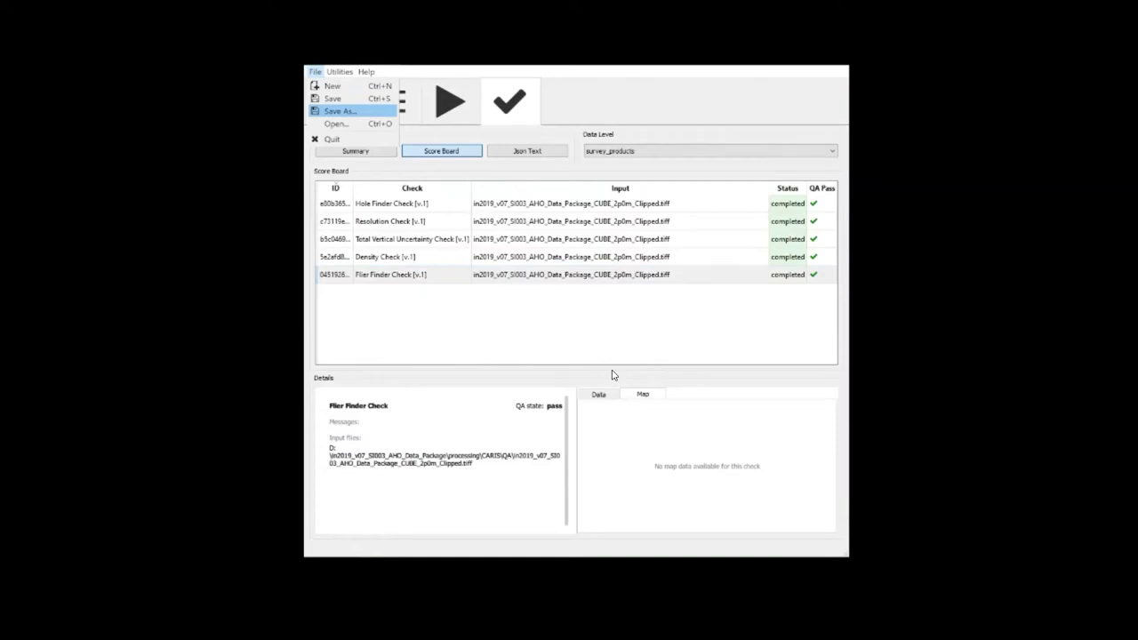
key(Return)
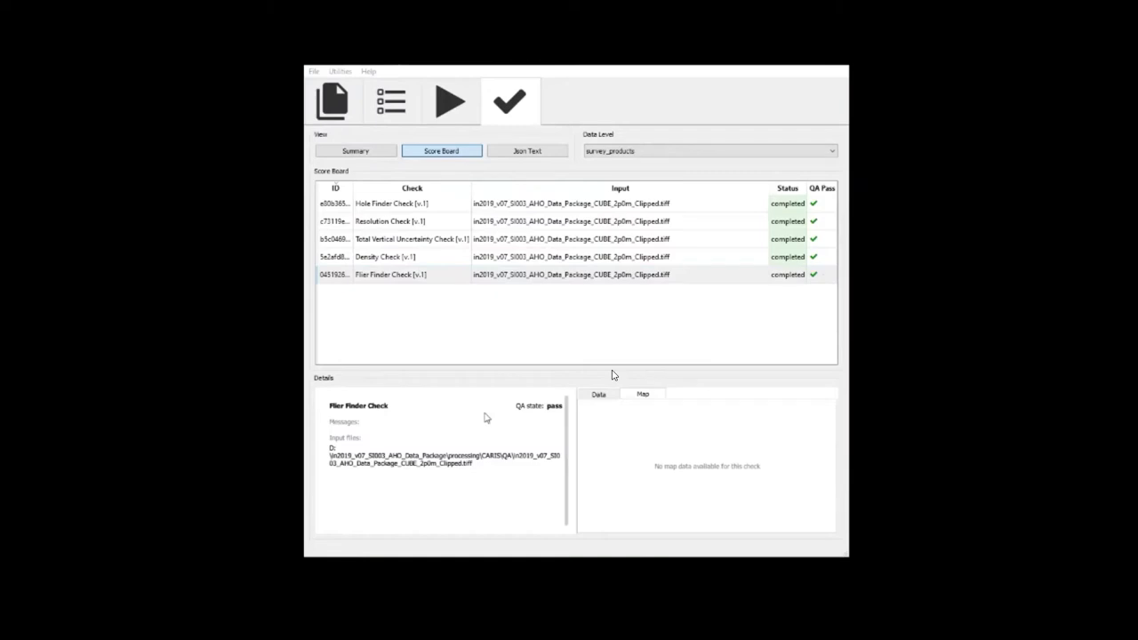
key(ctrl+n)
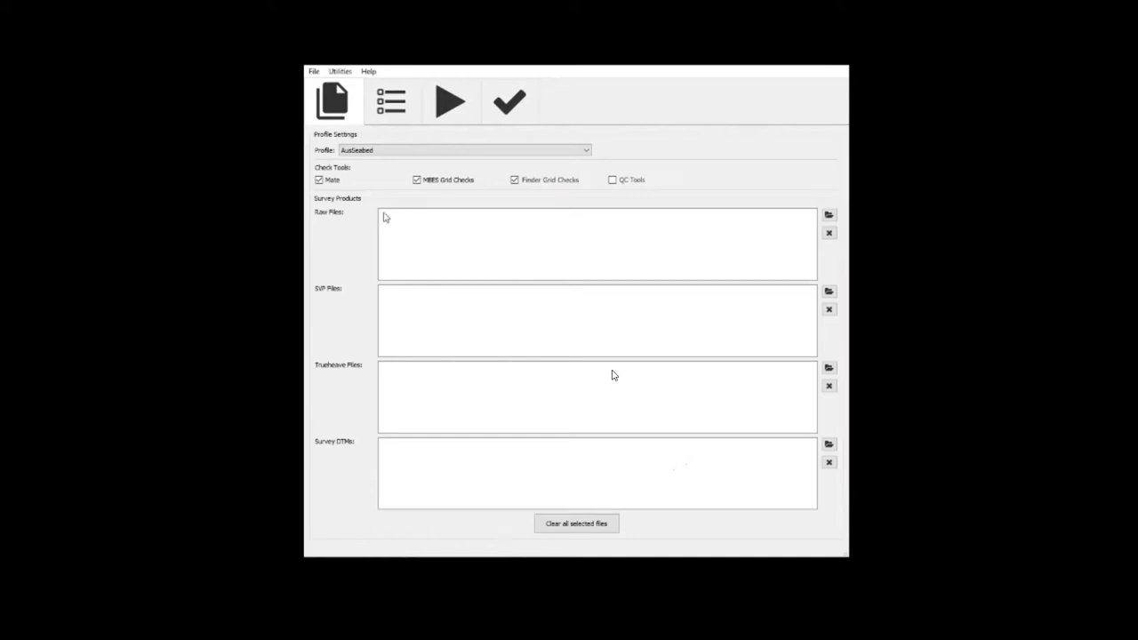
click(316, 72)
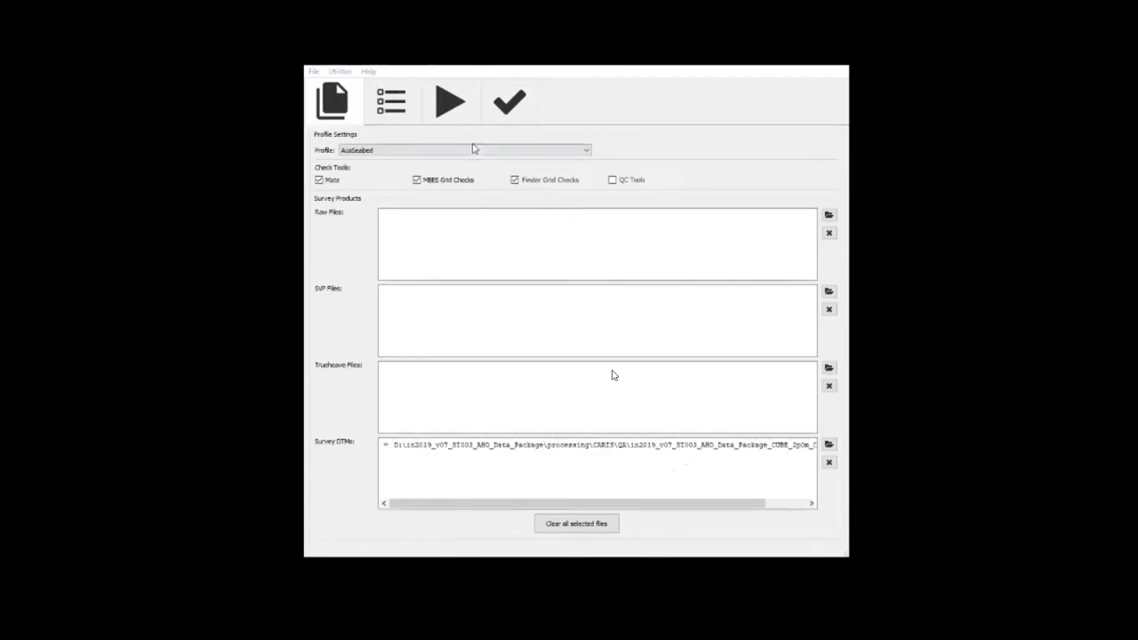
Inspect the score board of the reopened results, going through the details of each check from Hole Finder to Flier Finder.
click(455, 110)
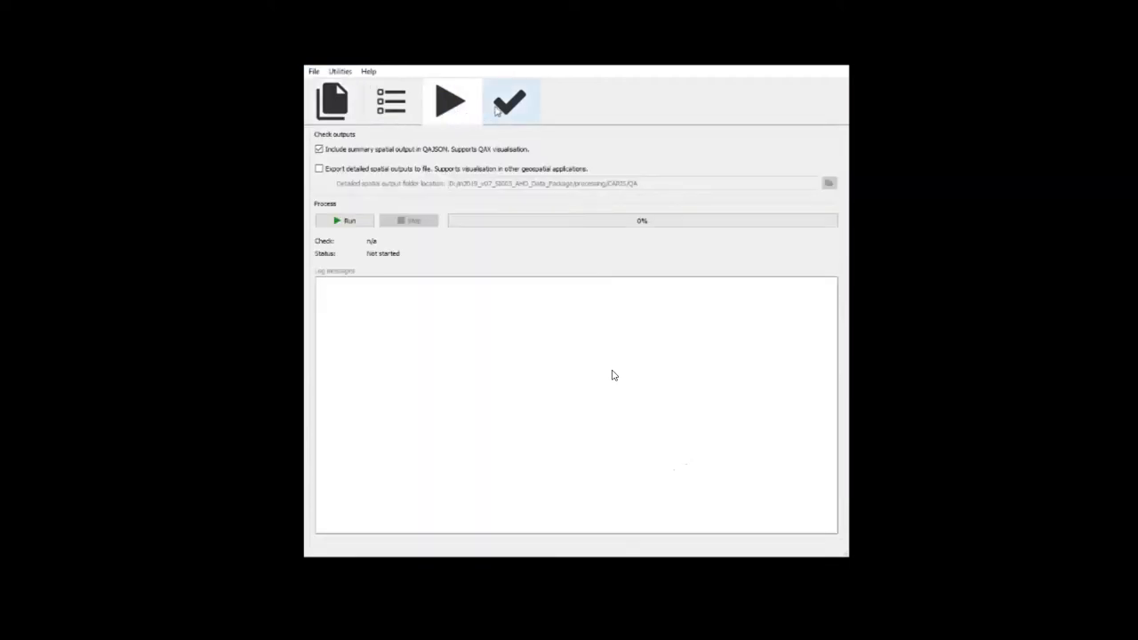
click(507, 104)
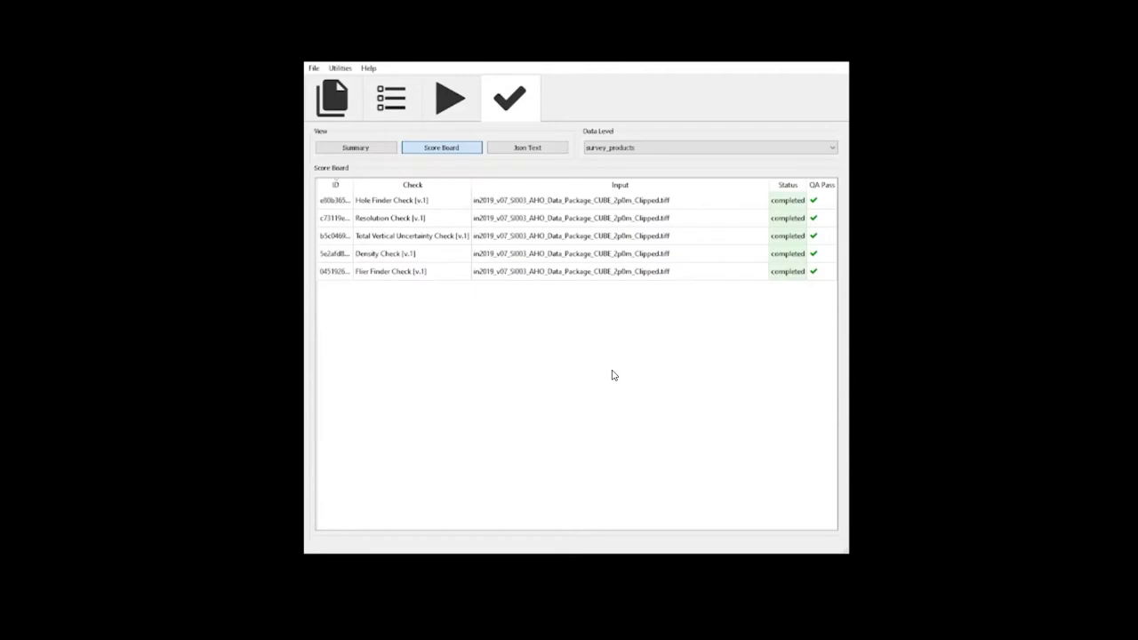
click(550, 206)
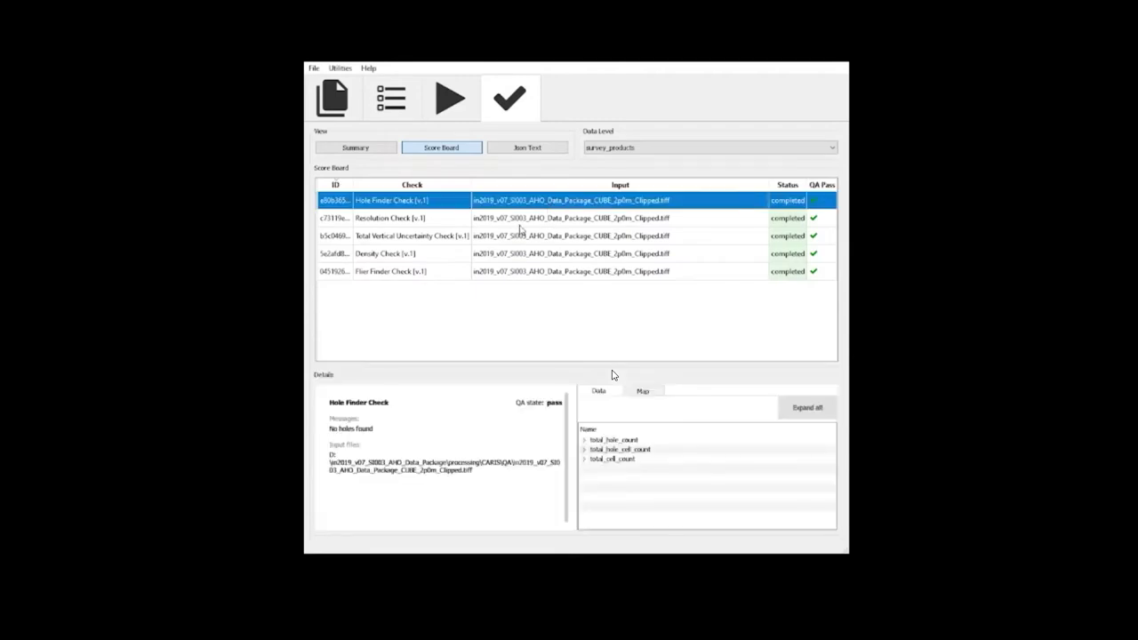
click(528, 222)
click(504, 240)
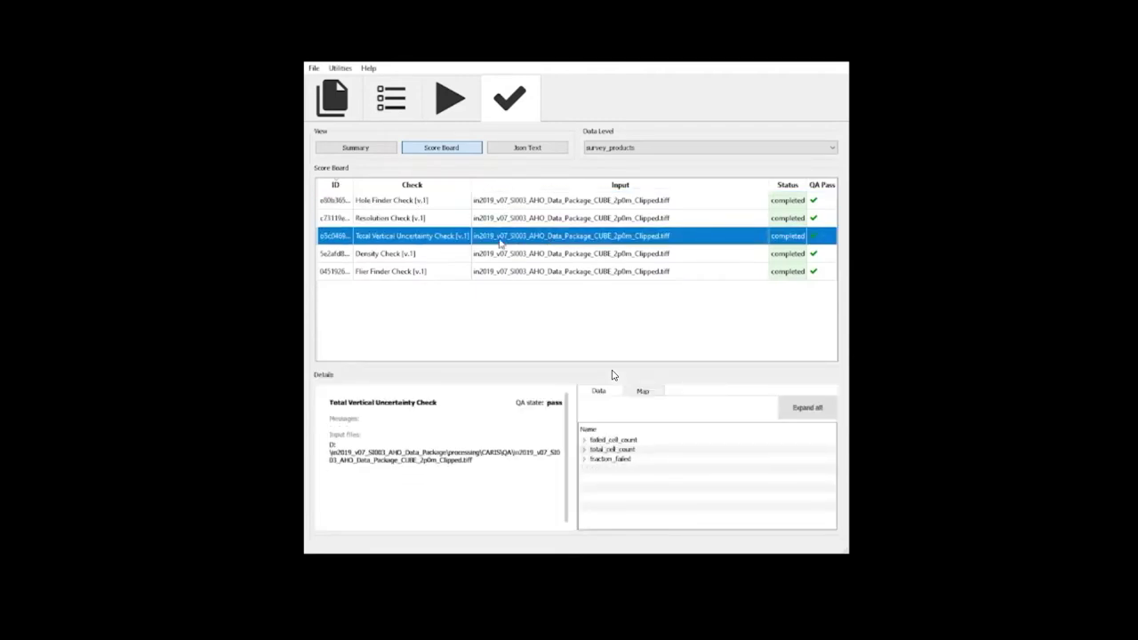
click(504, 254)
click(504, 275)
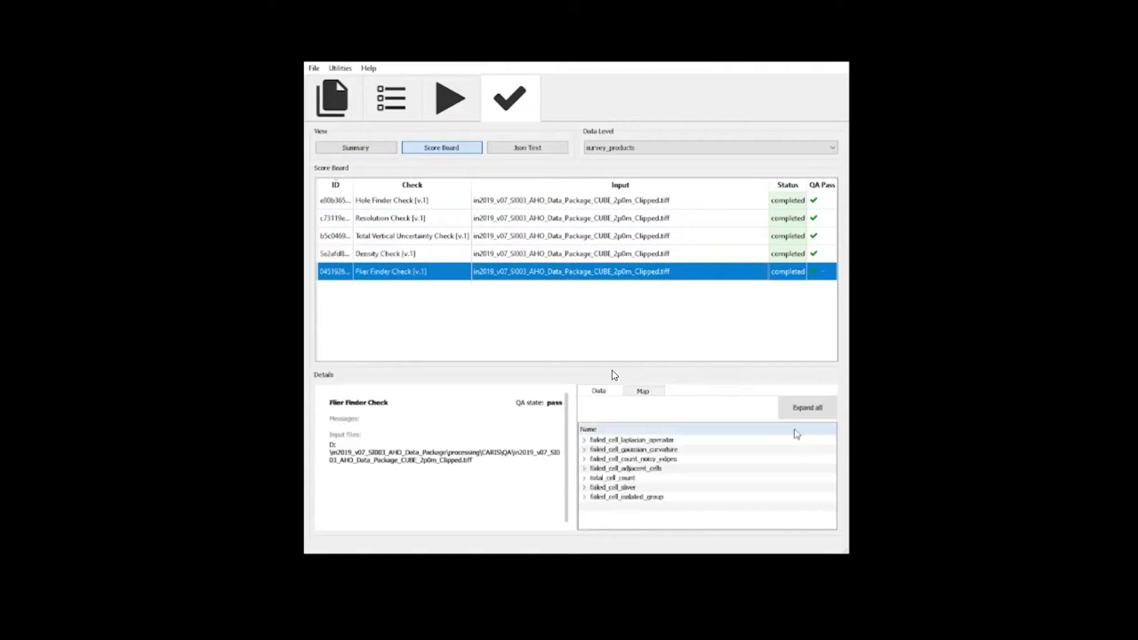
In the exported Resolution Check folder, select the TIF files from allowable_resolution_0_0.tif to allowable_resolution_10000_0.tif.
click(343, 70)
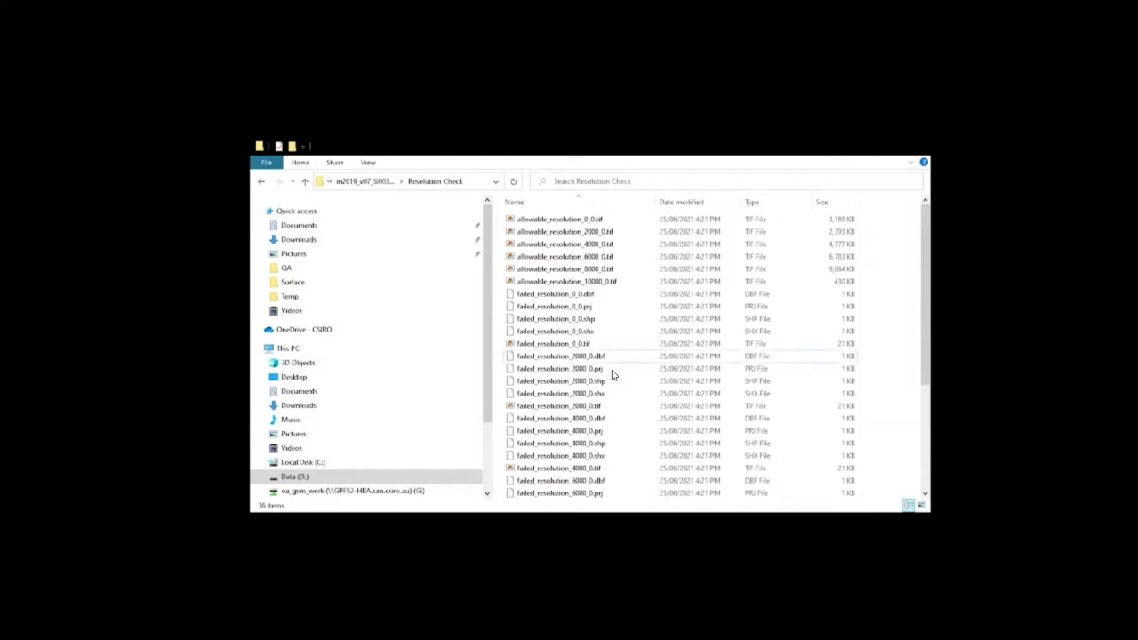
click(538, 219)
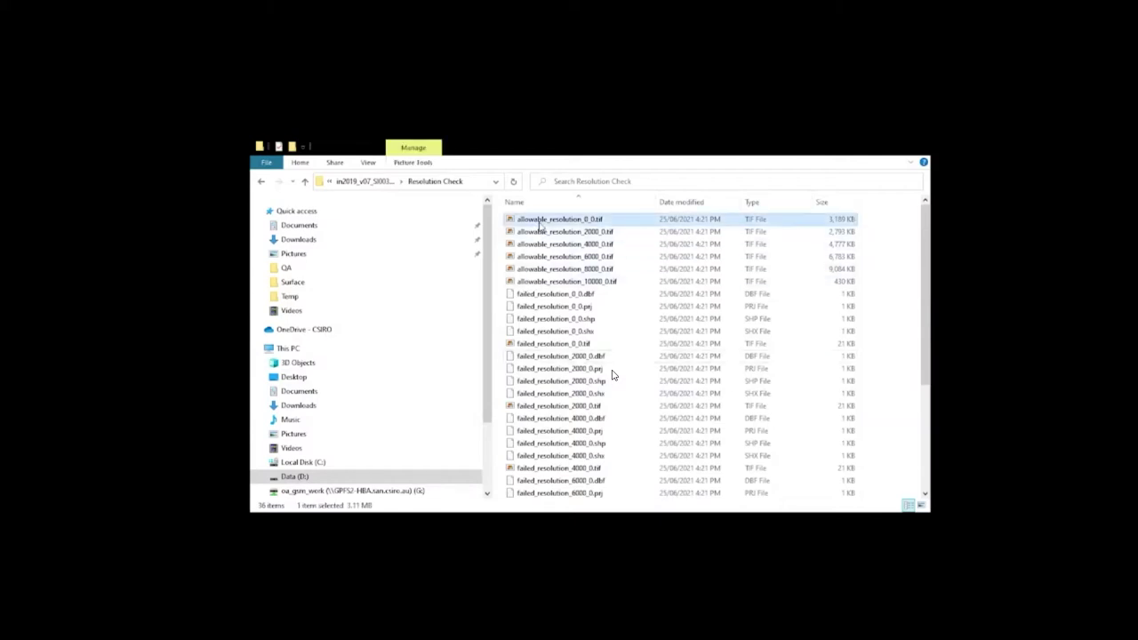
shift+click(581, 284)
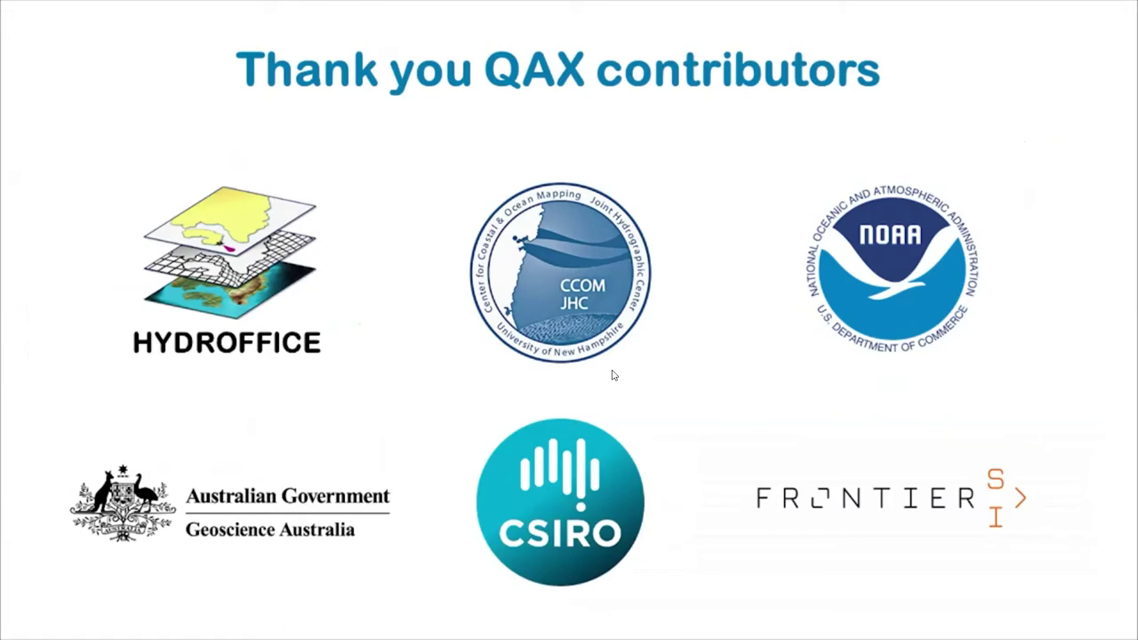
key(Right)
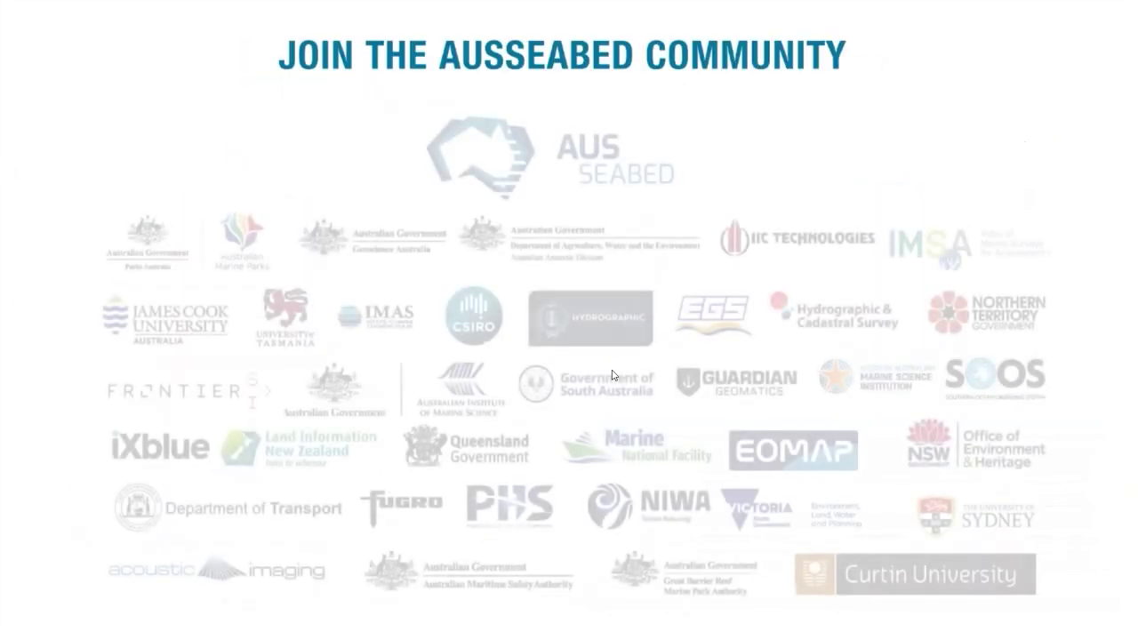
key(Right)
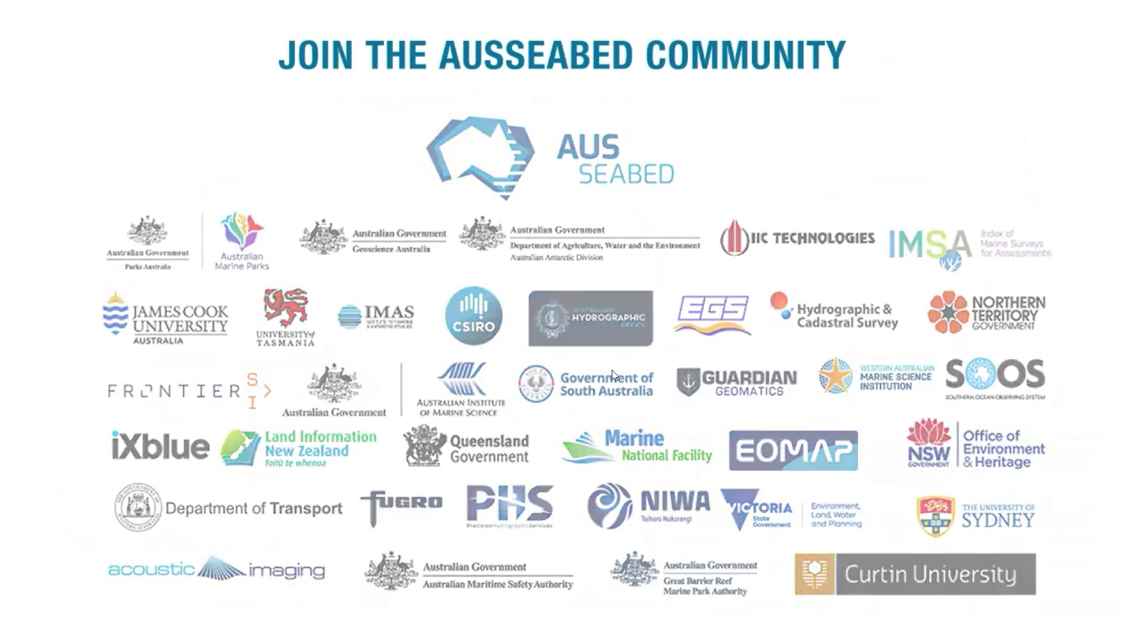
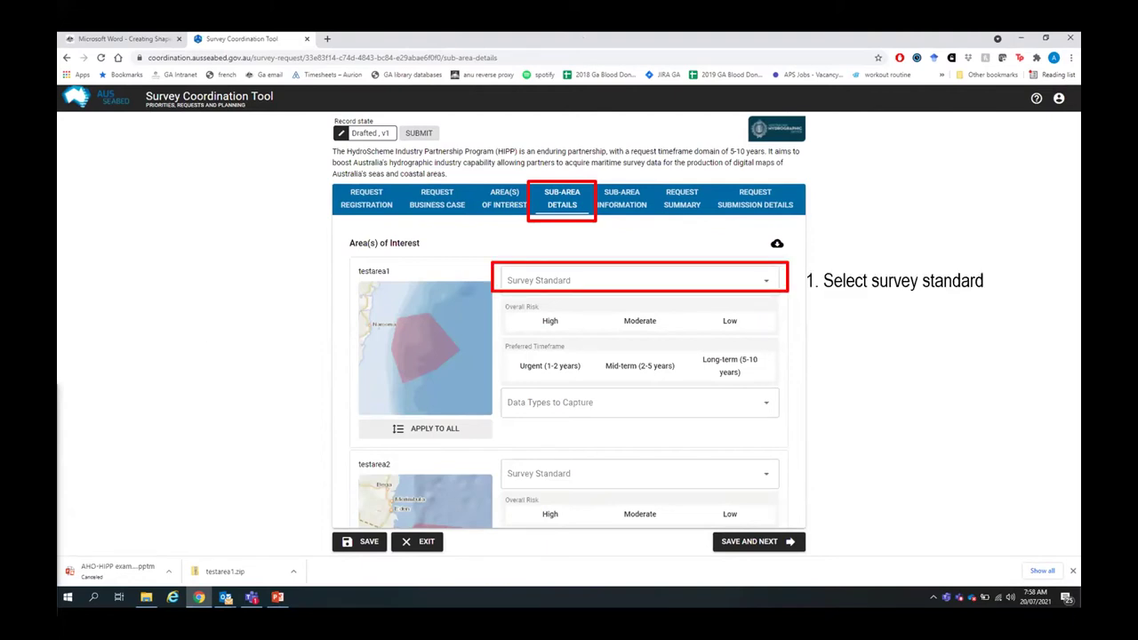
In the Survey Coordination Tool's sub-area details, examine the survey standard options and the data types to capture for testarea1.
click(638, 281)
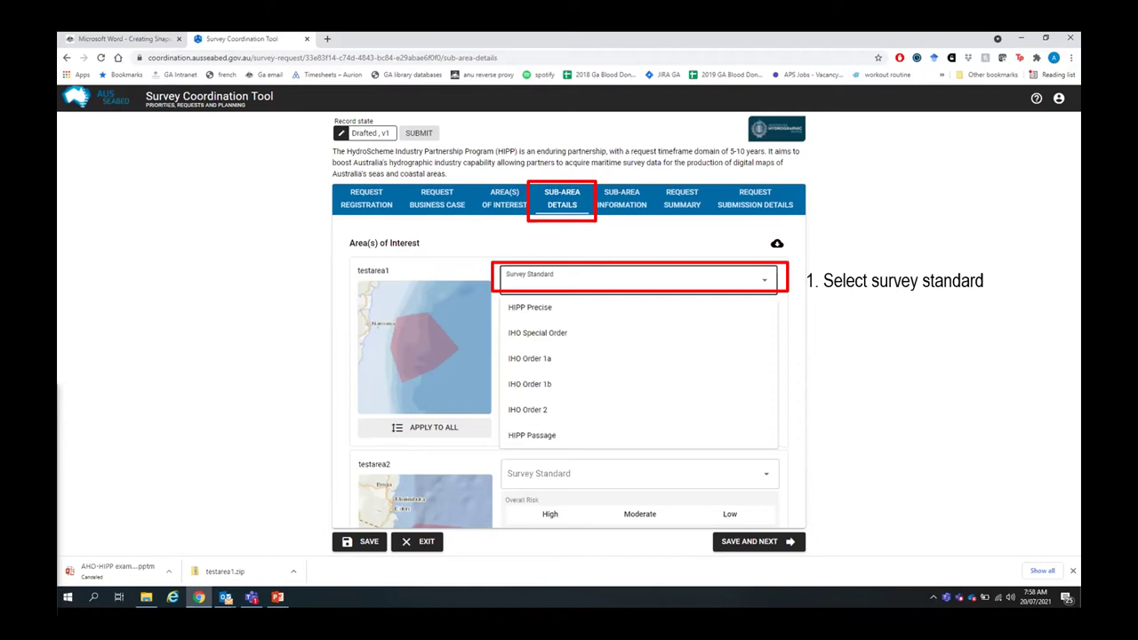
key(Escape)
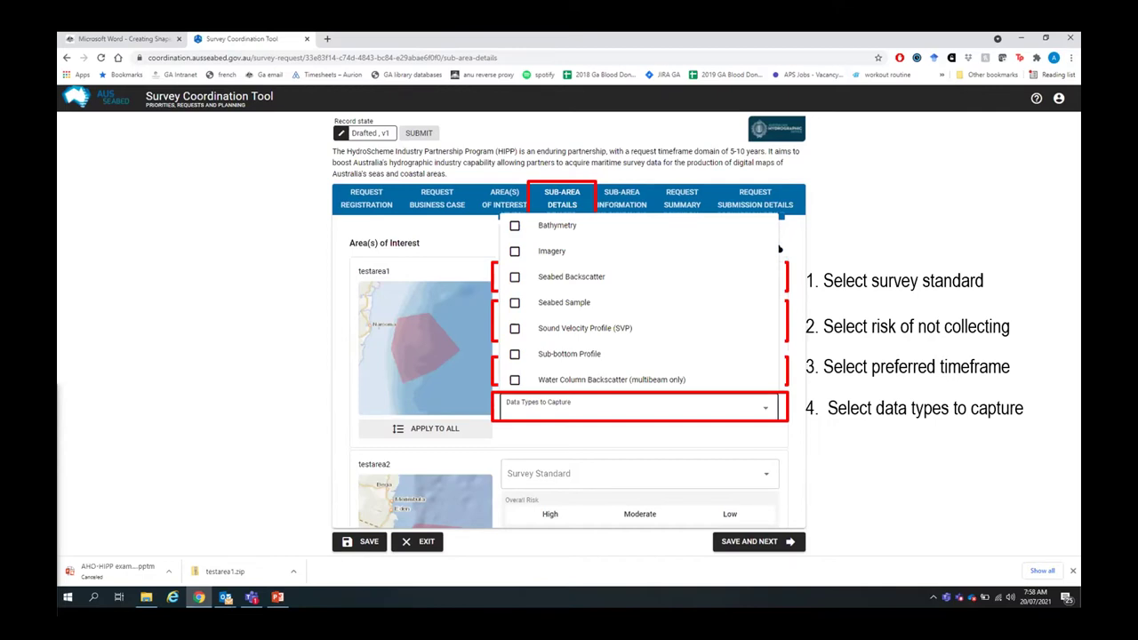
key(Escape)
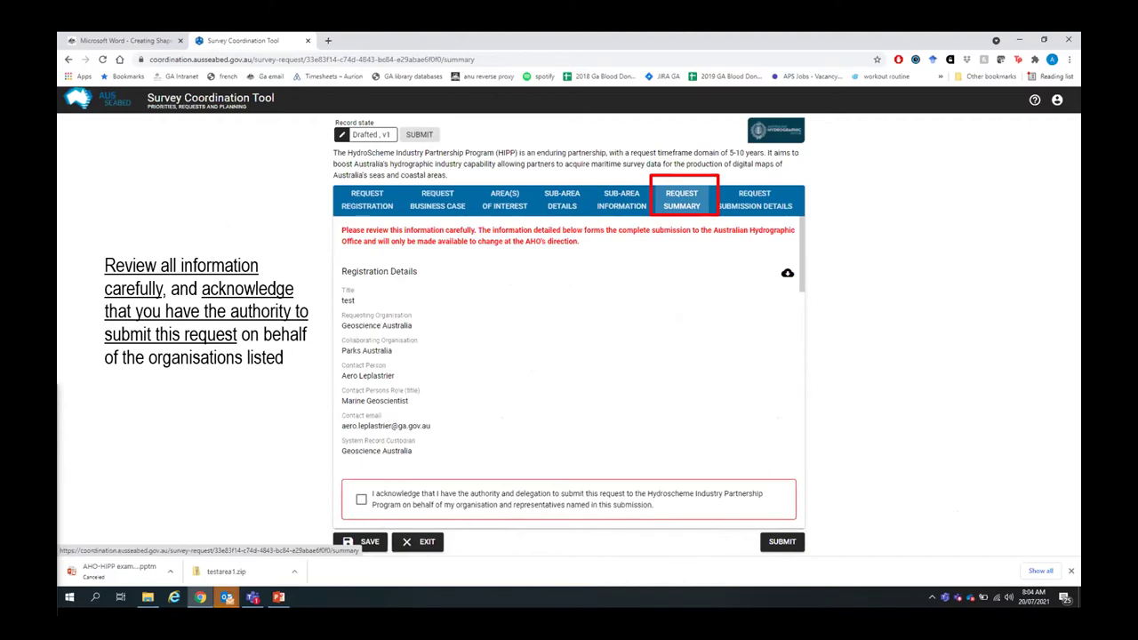
Review the request summary from the registration details through to the survey areas.
scroll(569, 373, down, 5)
scroll(573, 347, down, 3)
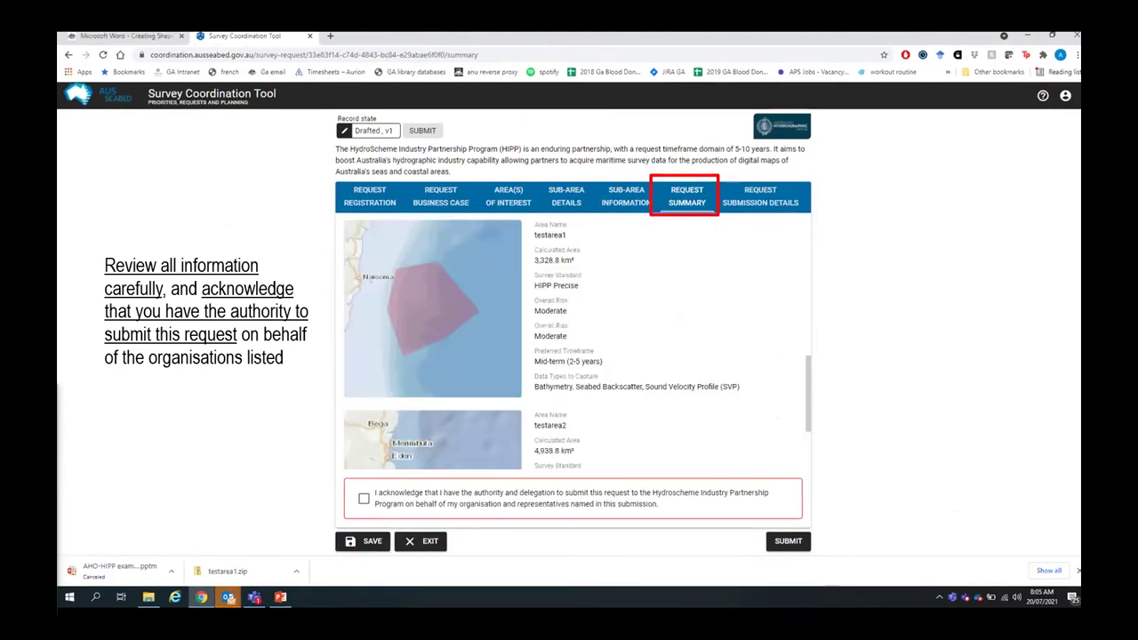